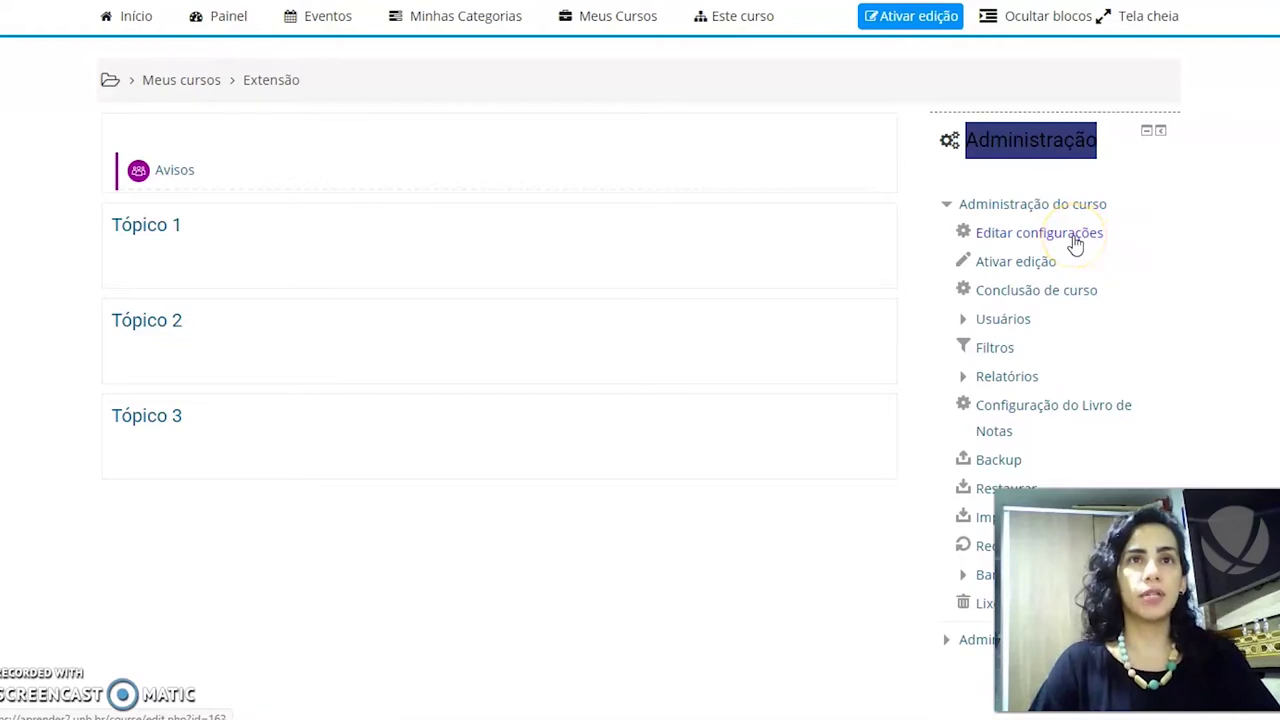
Open the course's settings and review its general details, summary, course image and accepted image file types
left_click(1075, 244)
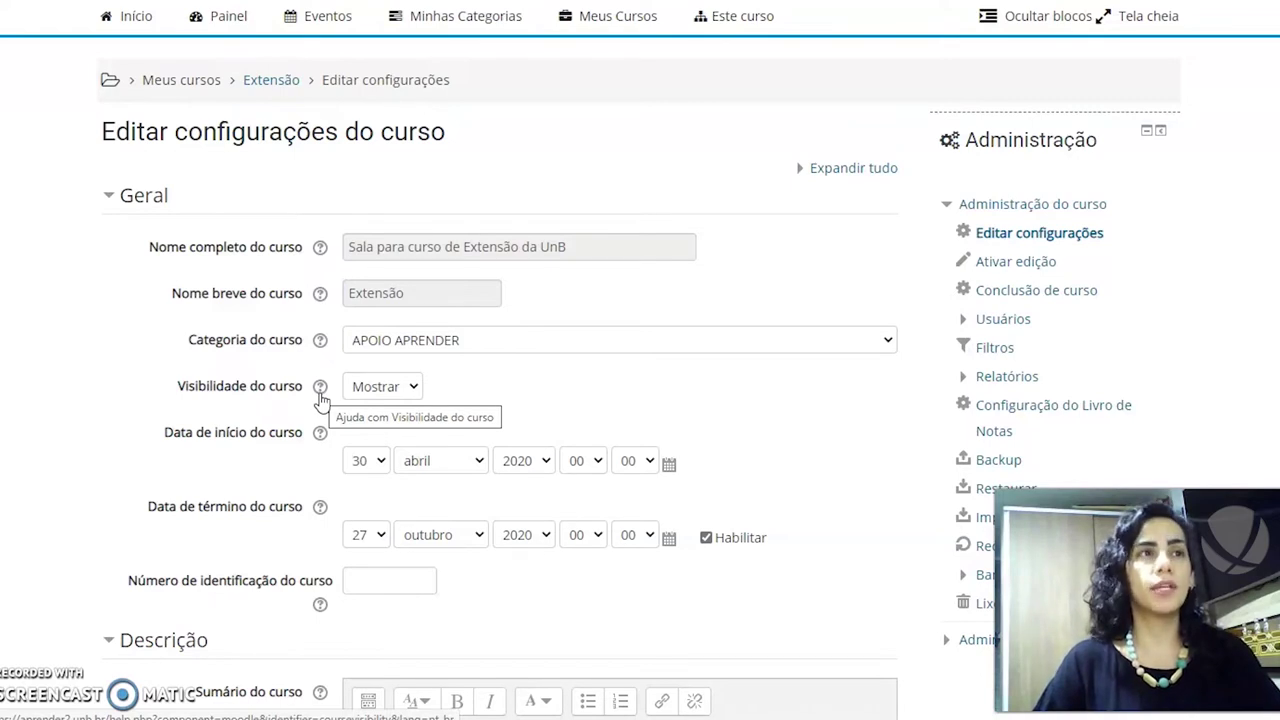
scroll(320, 398, "down", 5)
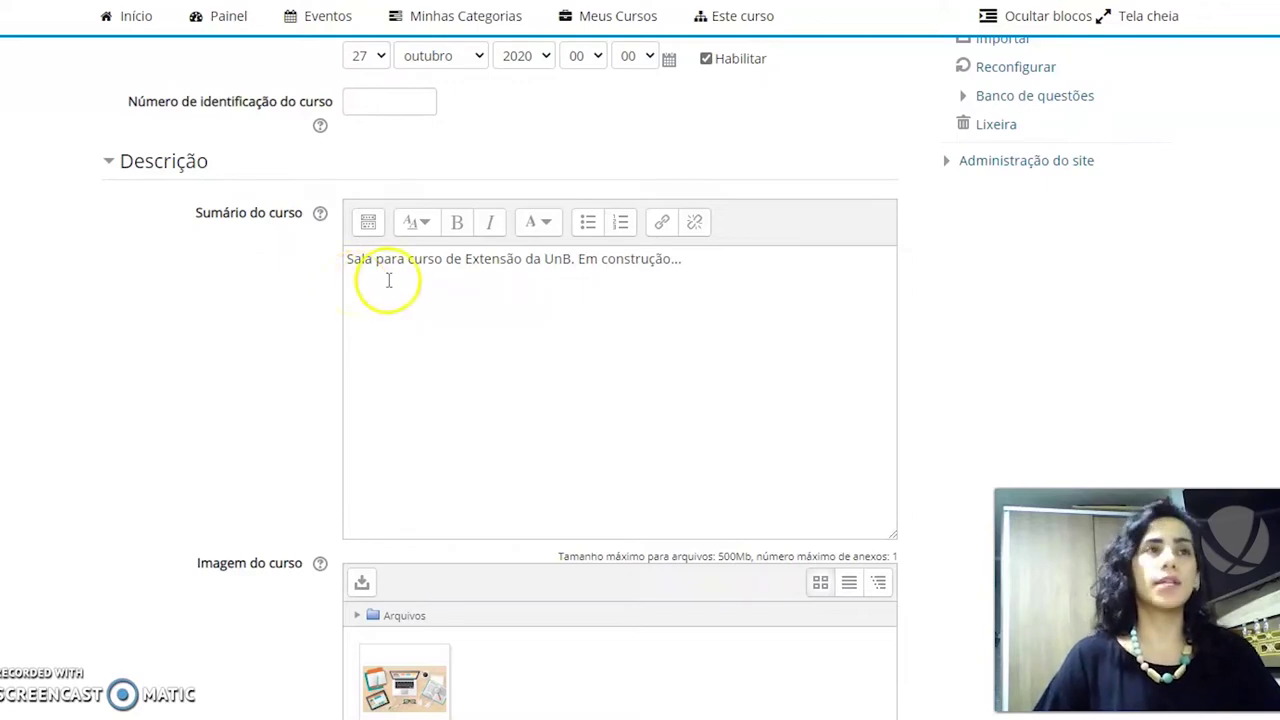
scroll(582, 290, "down", 2)
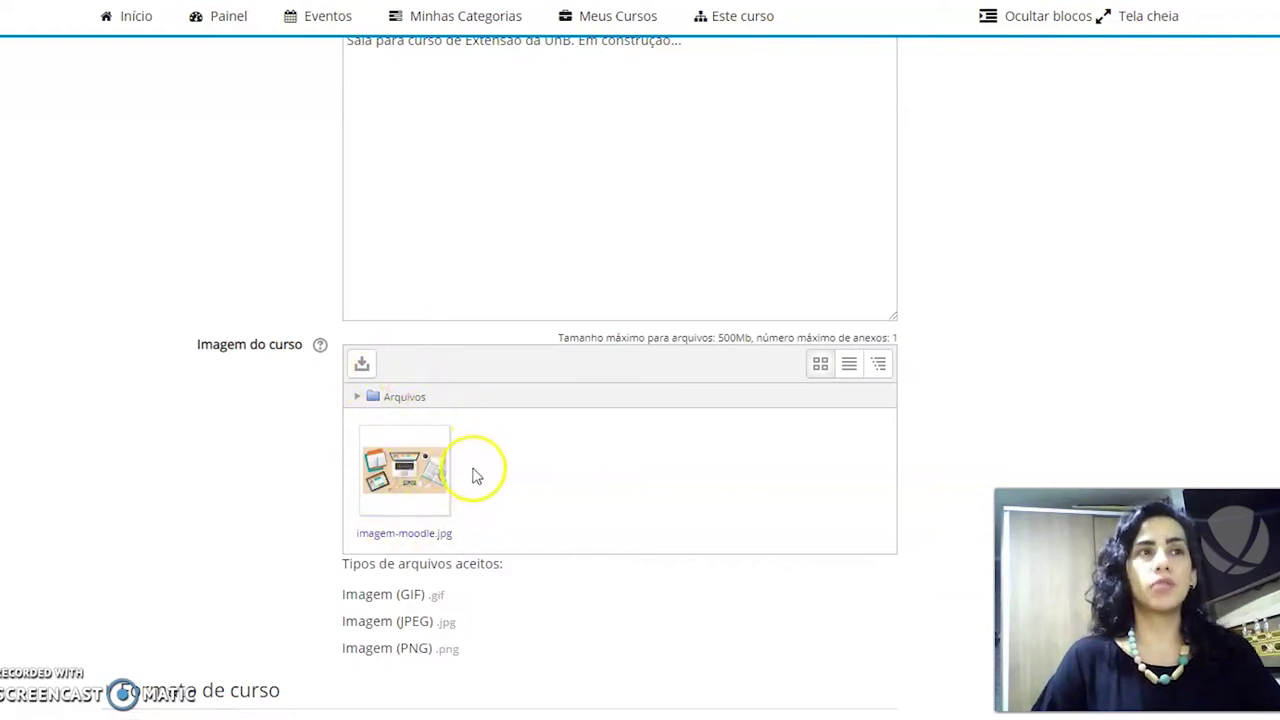
scroll(476, 477, "up", 2)
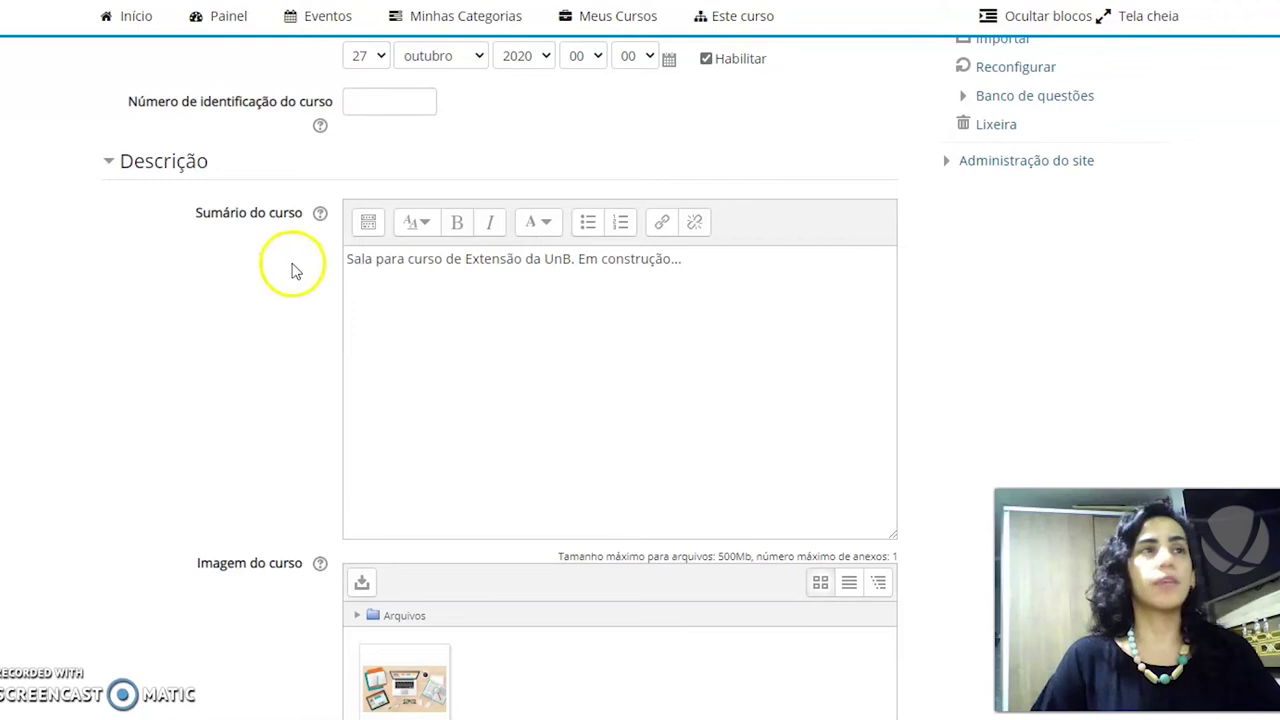
scroll(497, 394, "down", 2)
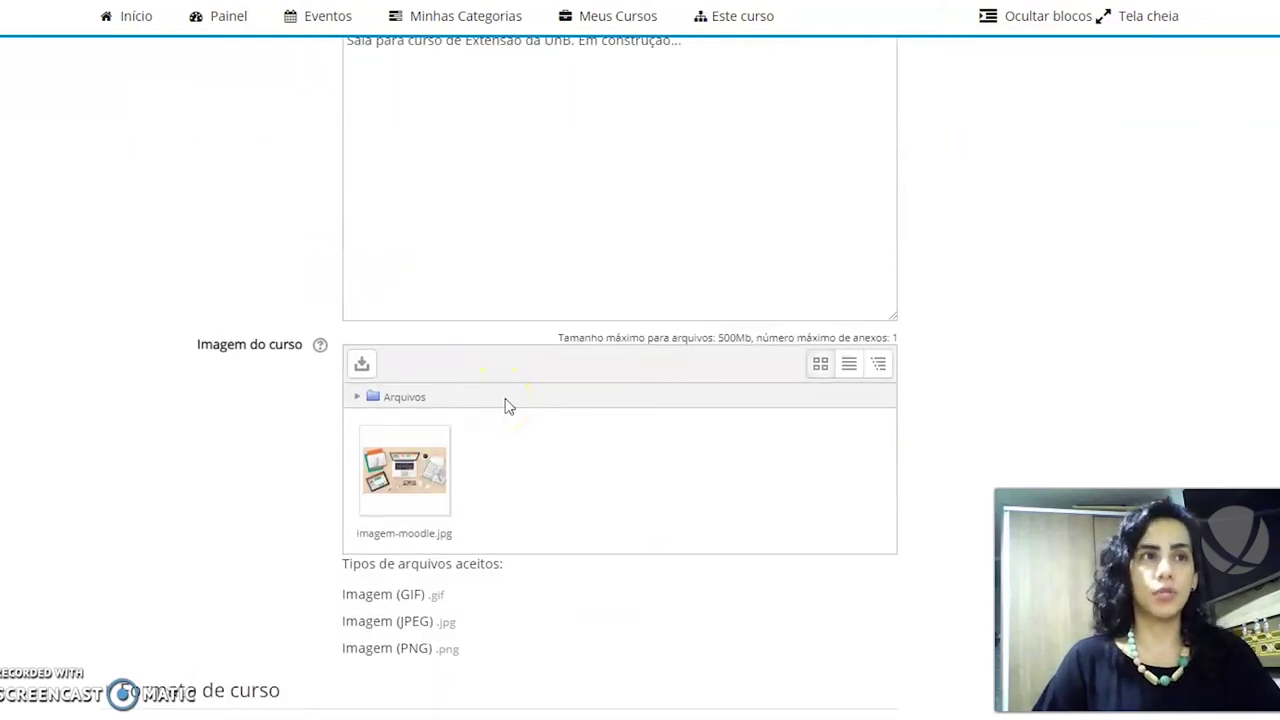
scroll(514, 420, "down", 1)
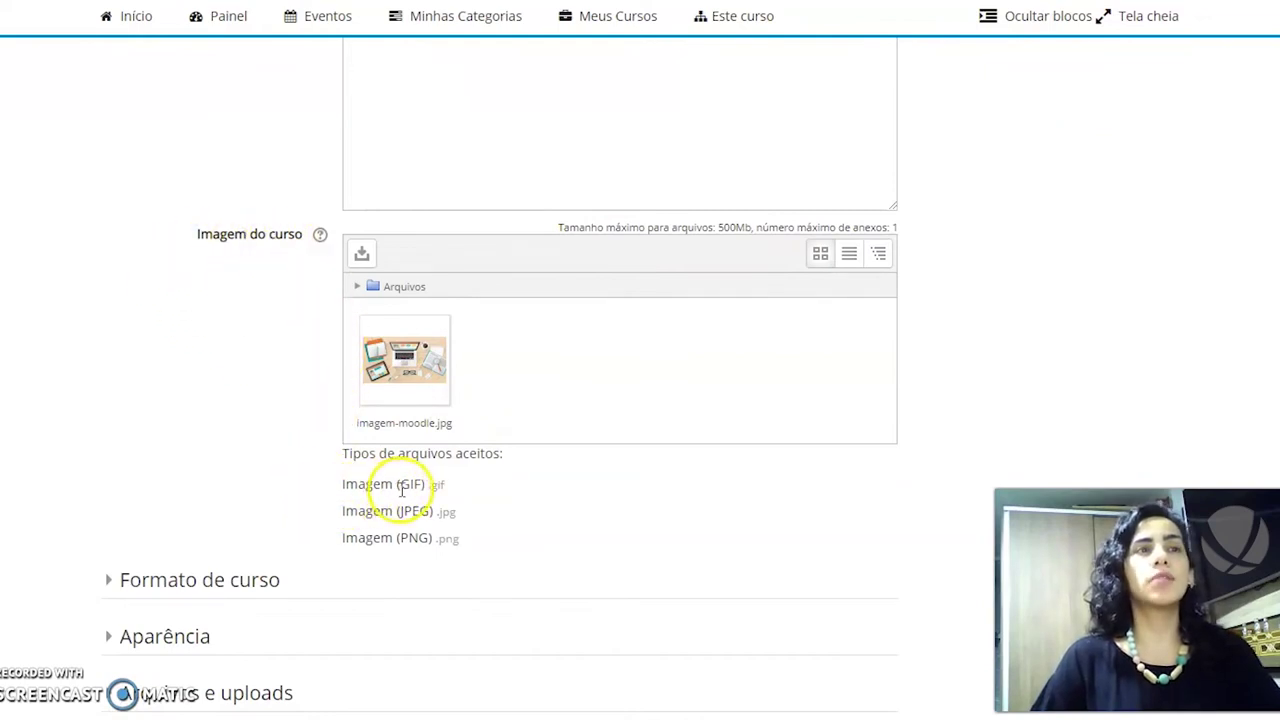
left_click_drag(396, 484, 425, 540)
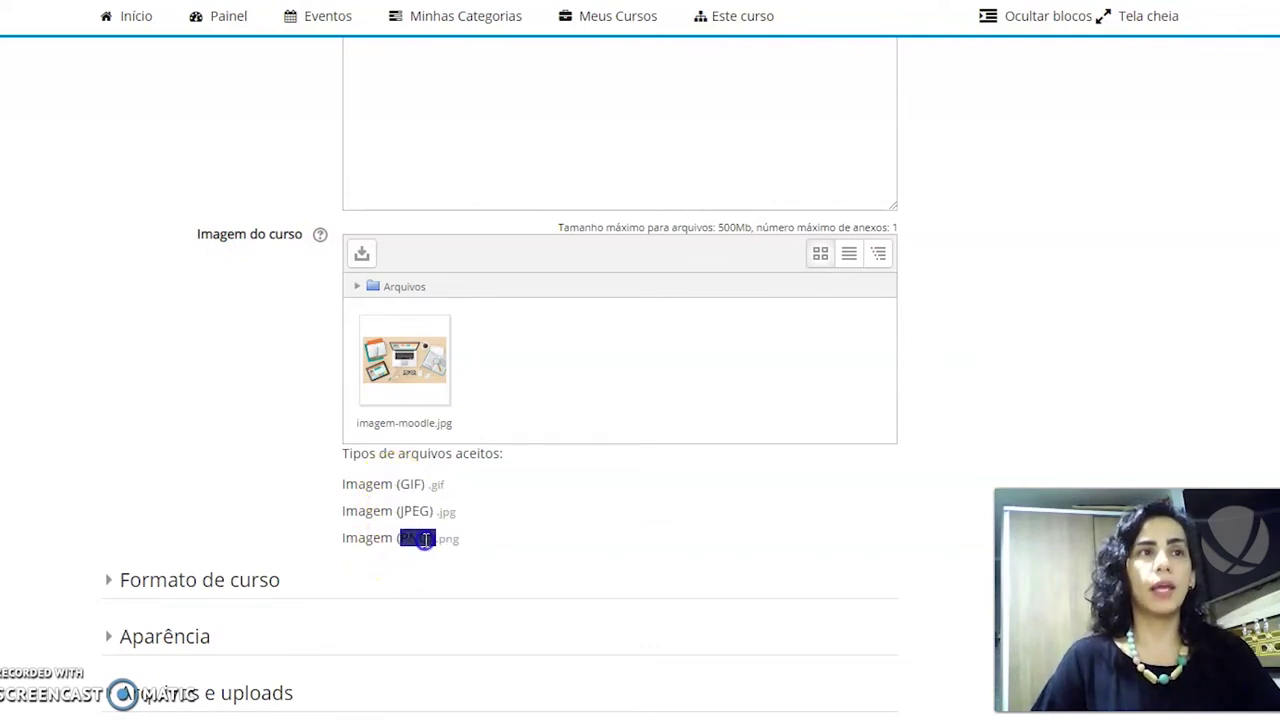
left_click(531, 409)
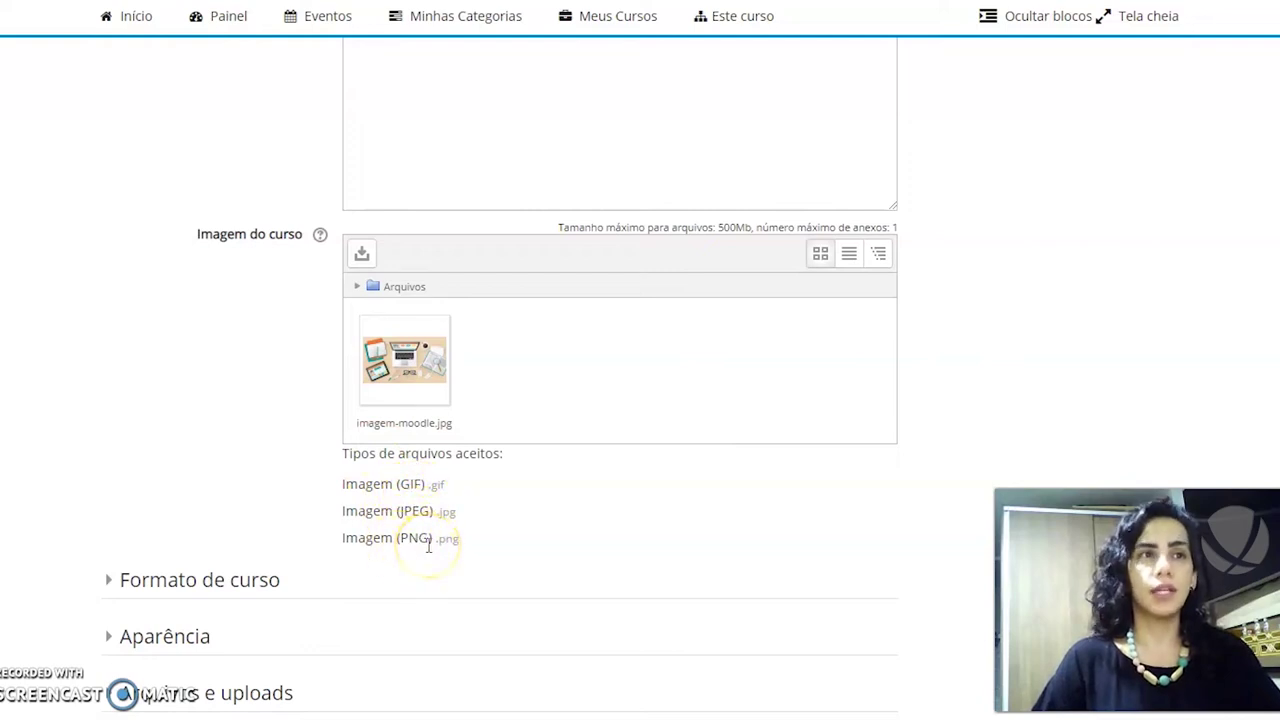
scroll(449, 526, "down", 2)
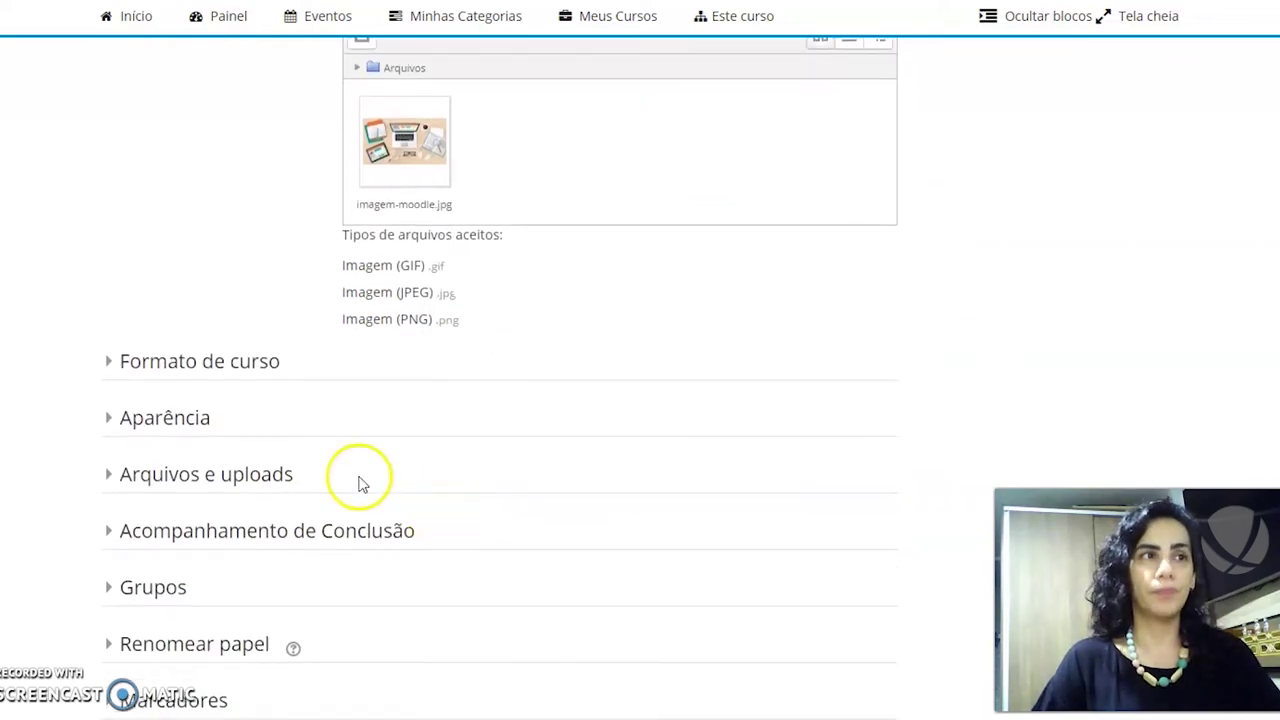
Expand the course format section and set the format to Formato Tópicos
left_click(268, 367)
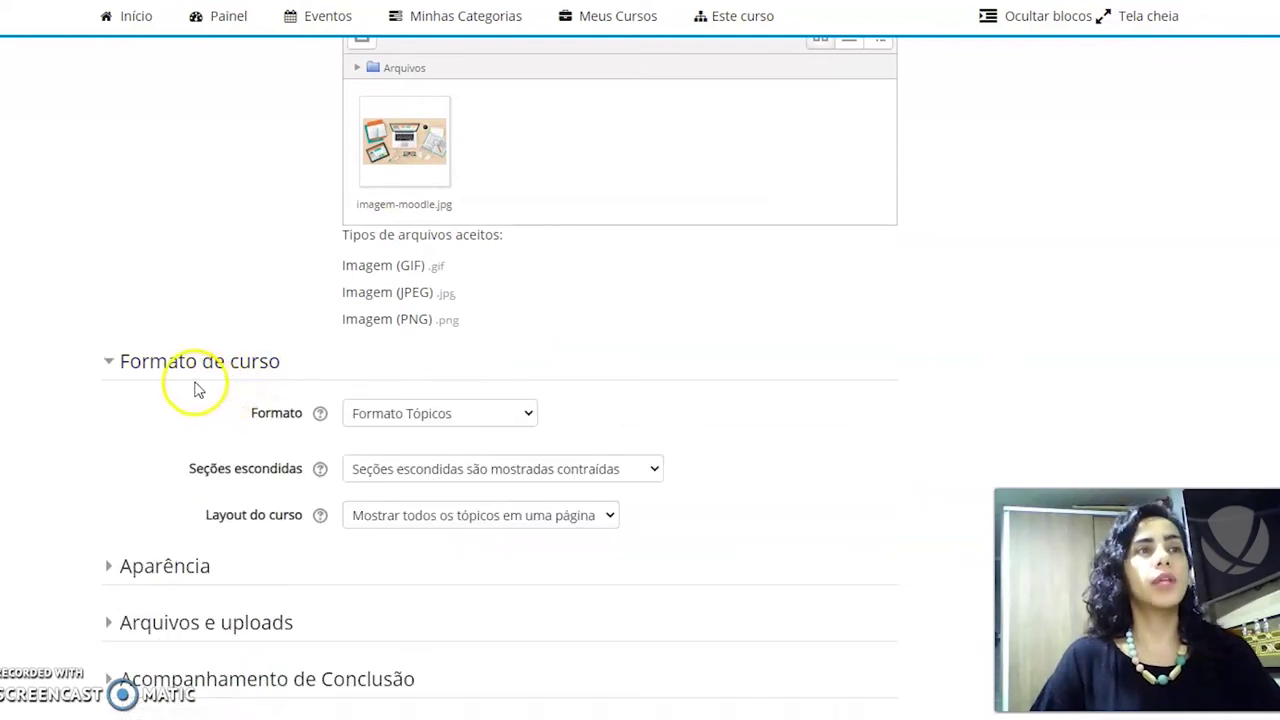
scroll(560, 410, "down", 1)
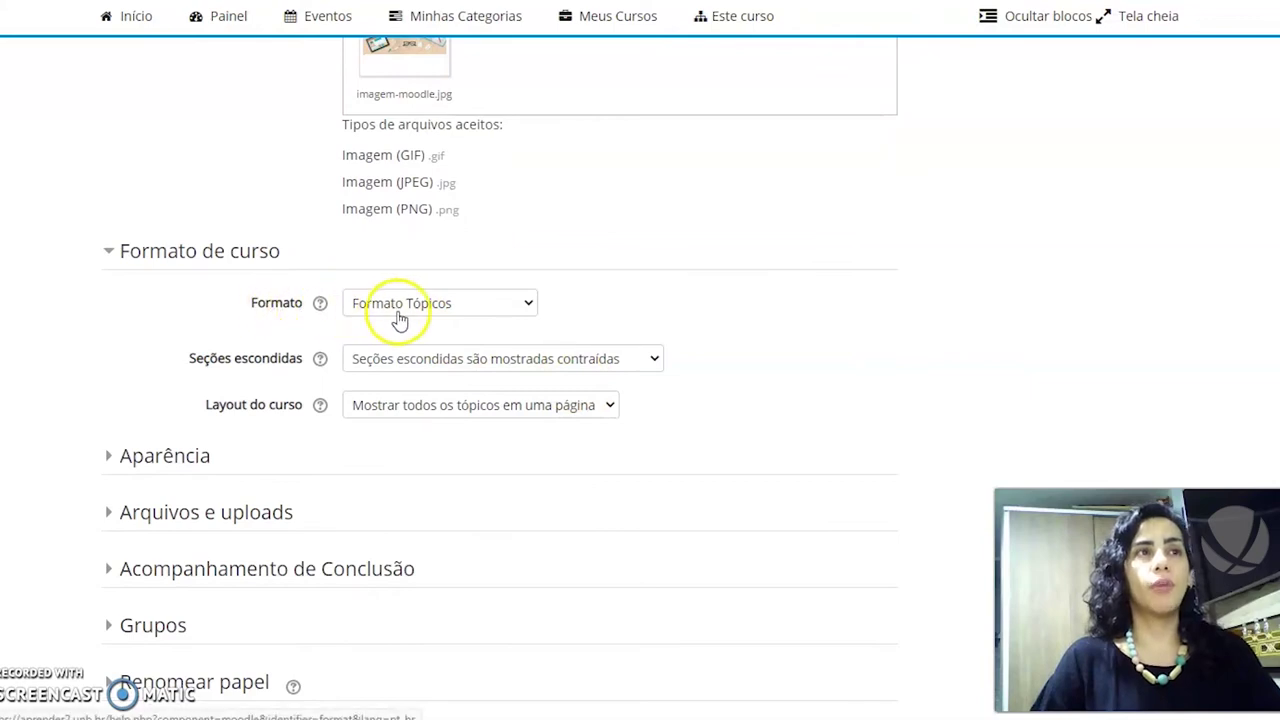
left_click(522, 306)
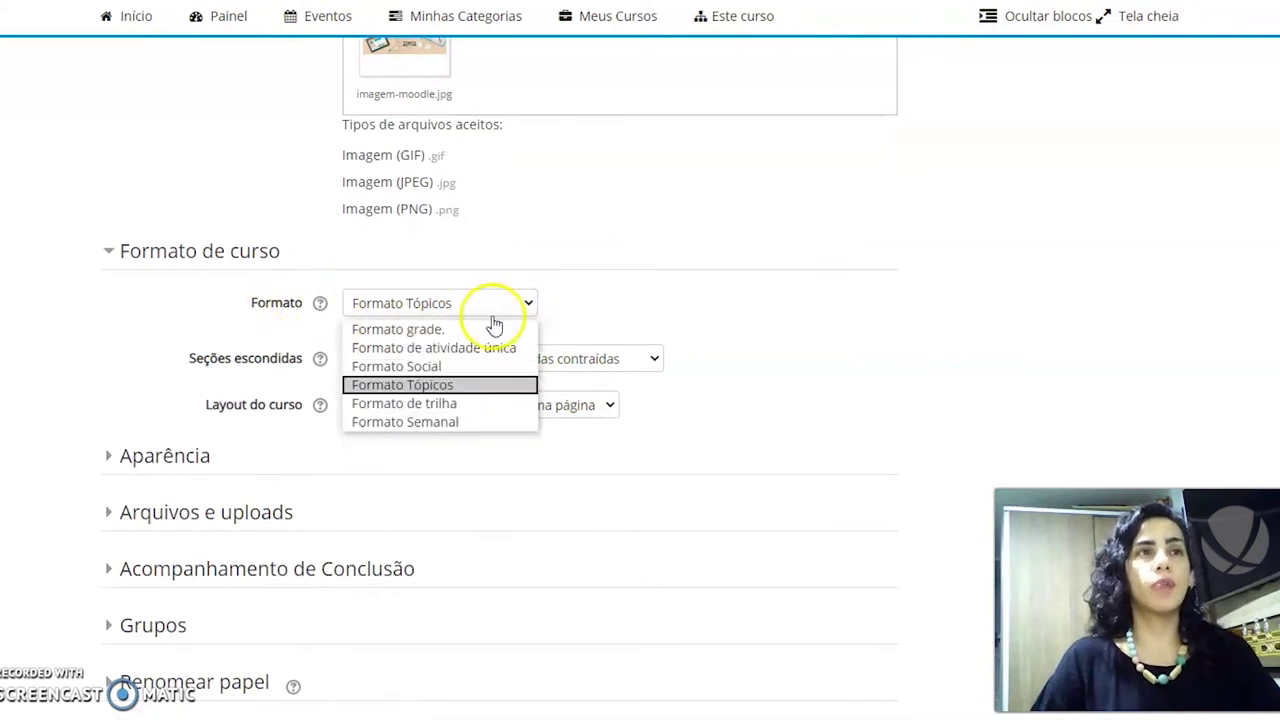
left_click(427, 389)
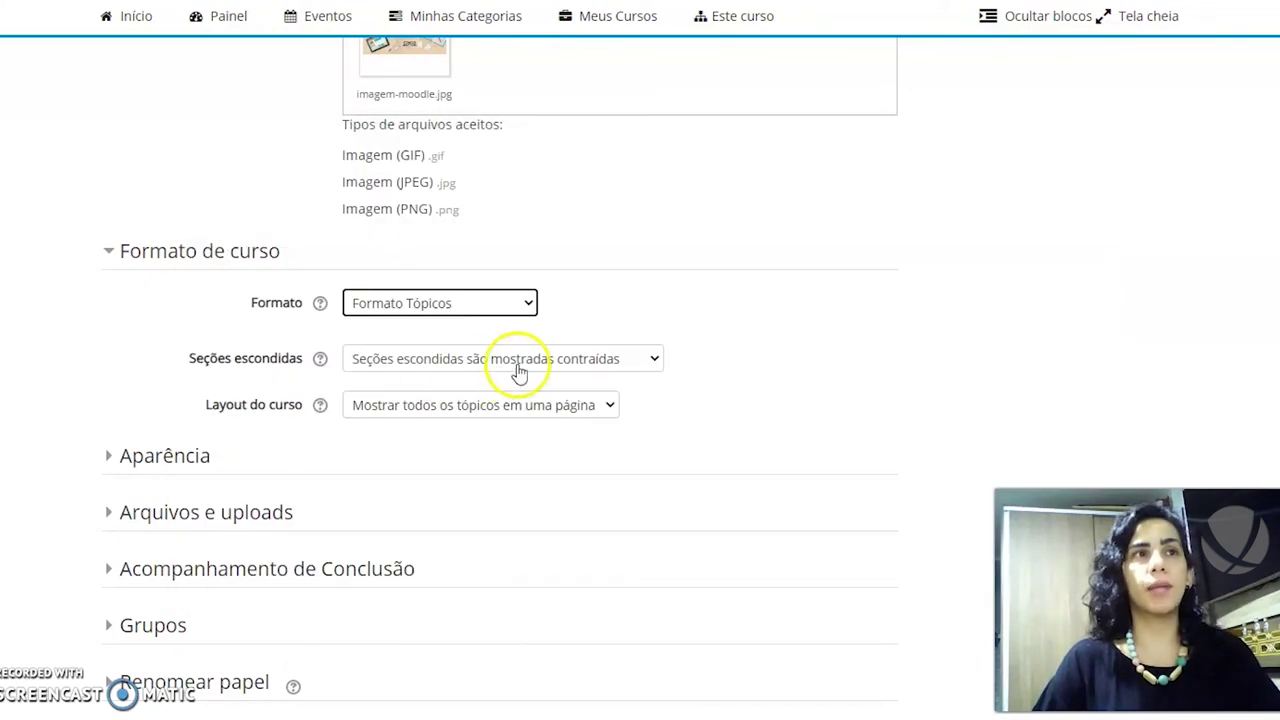
left_click(527, 304)
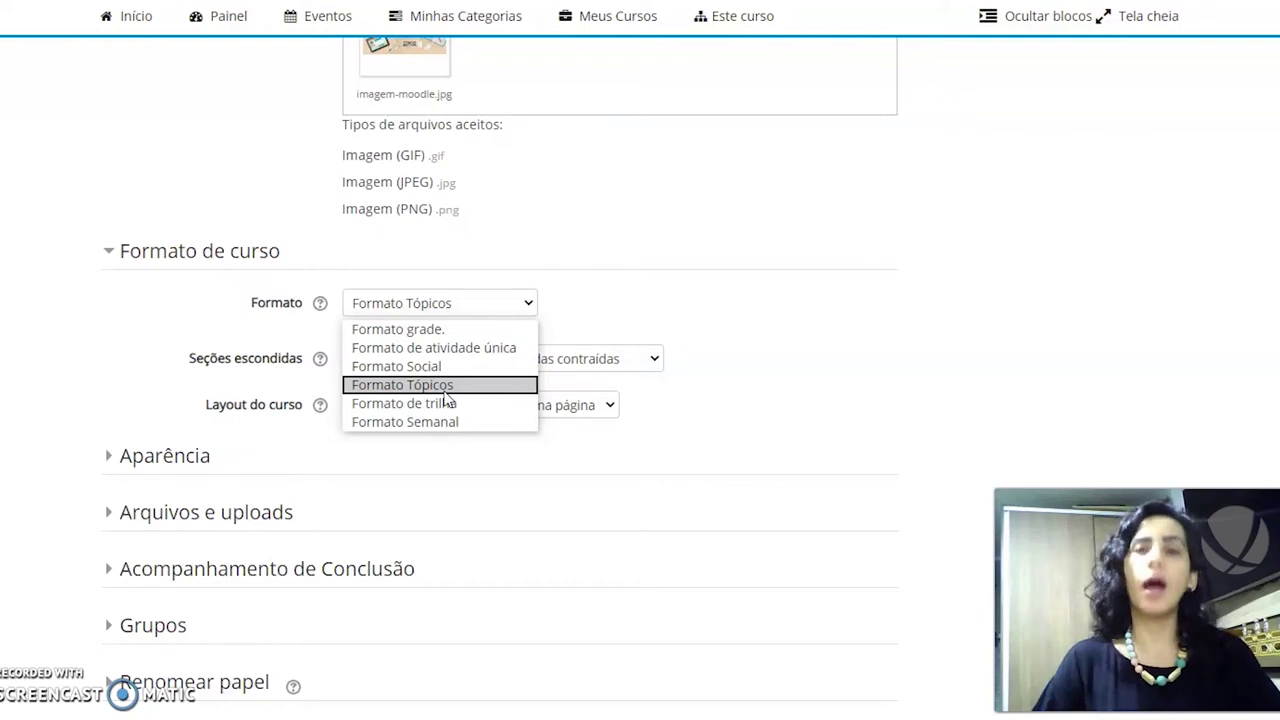
left_click(445, 391)
Expand the files and uploads section and review the options for the maximum upload size
scroll(309, 394, "down", 3)
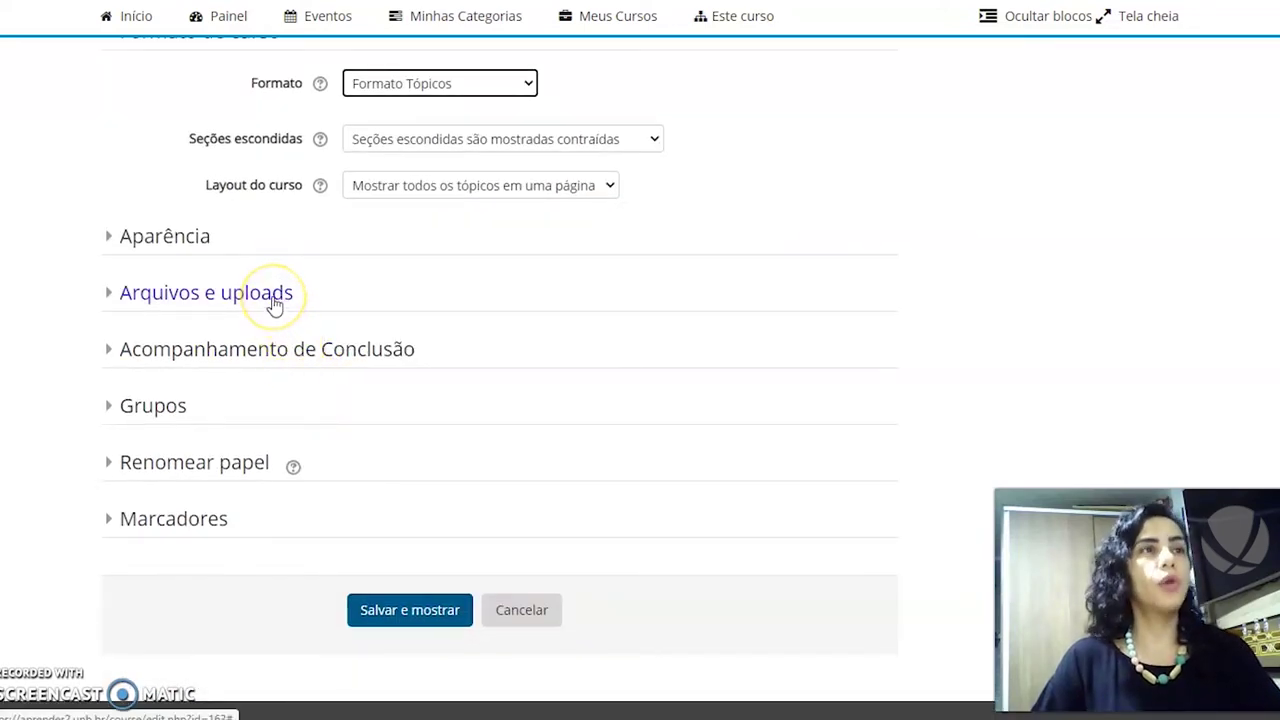
left_click(275, 303)
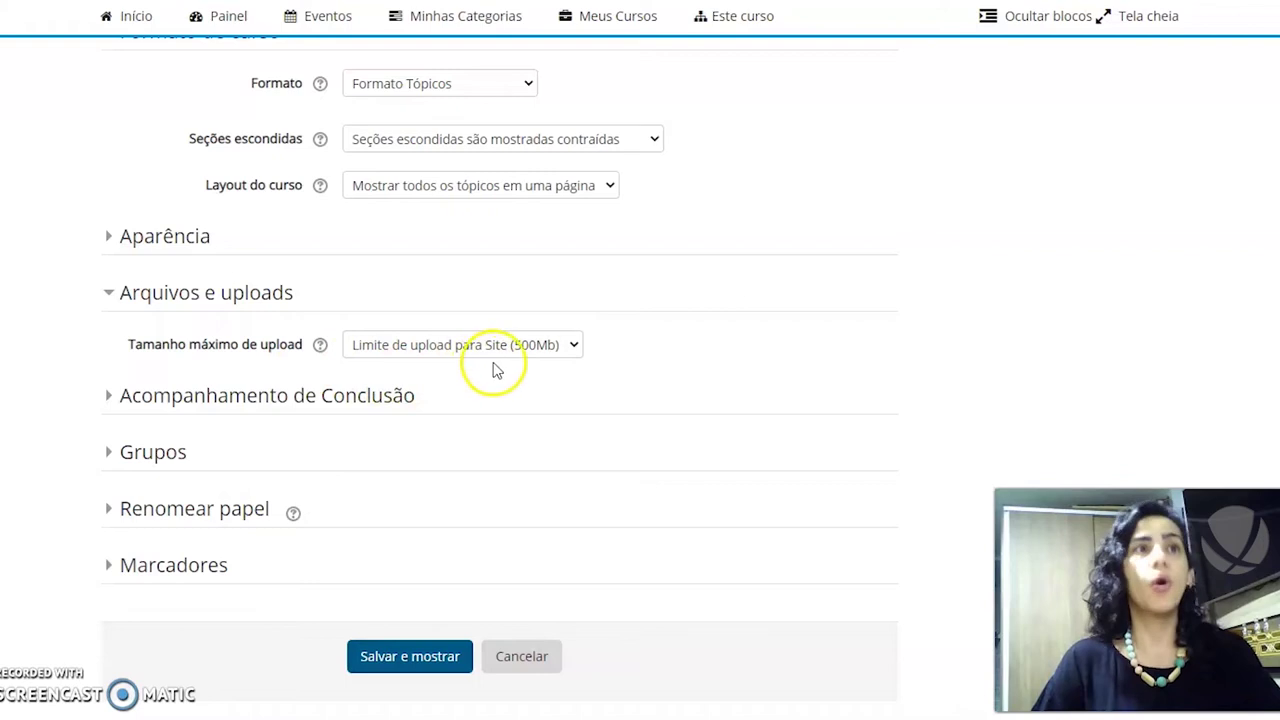
left_click(572, 346)
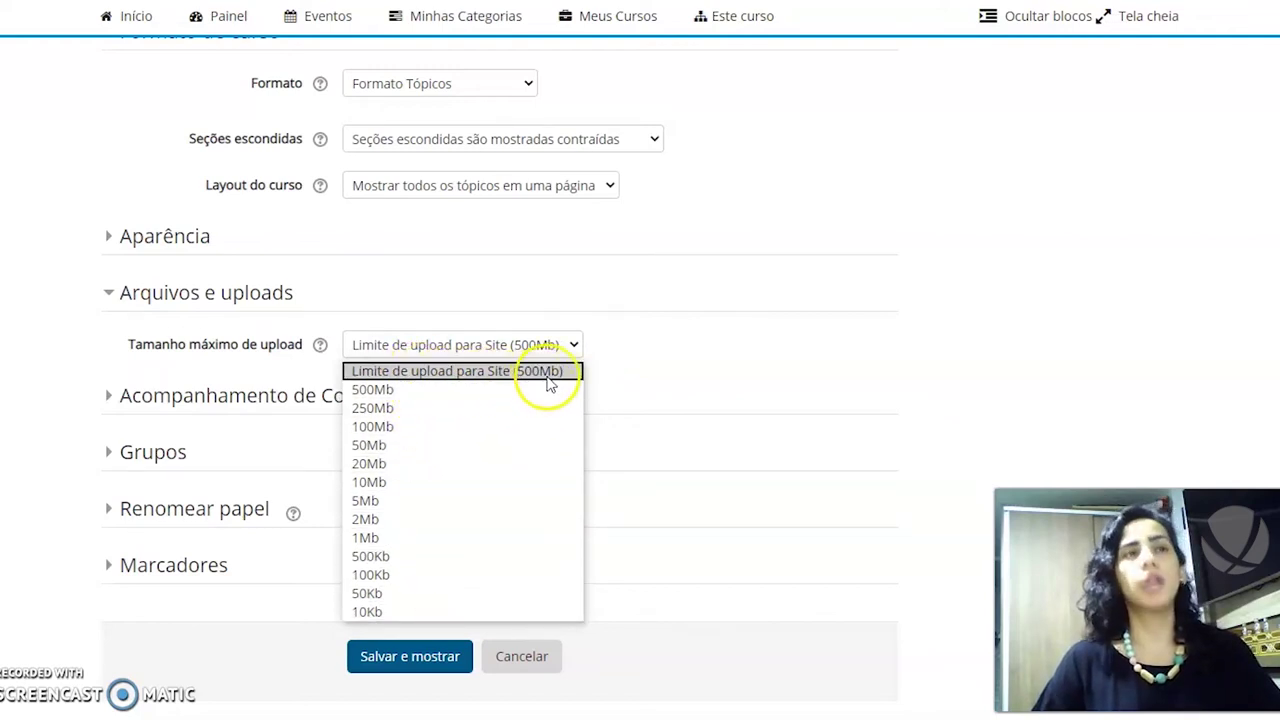
left_click(657, 360)
scroll(652, 368, "down", 2)
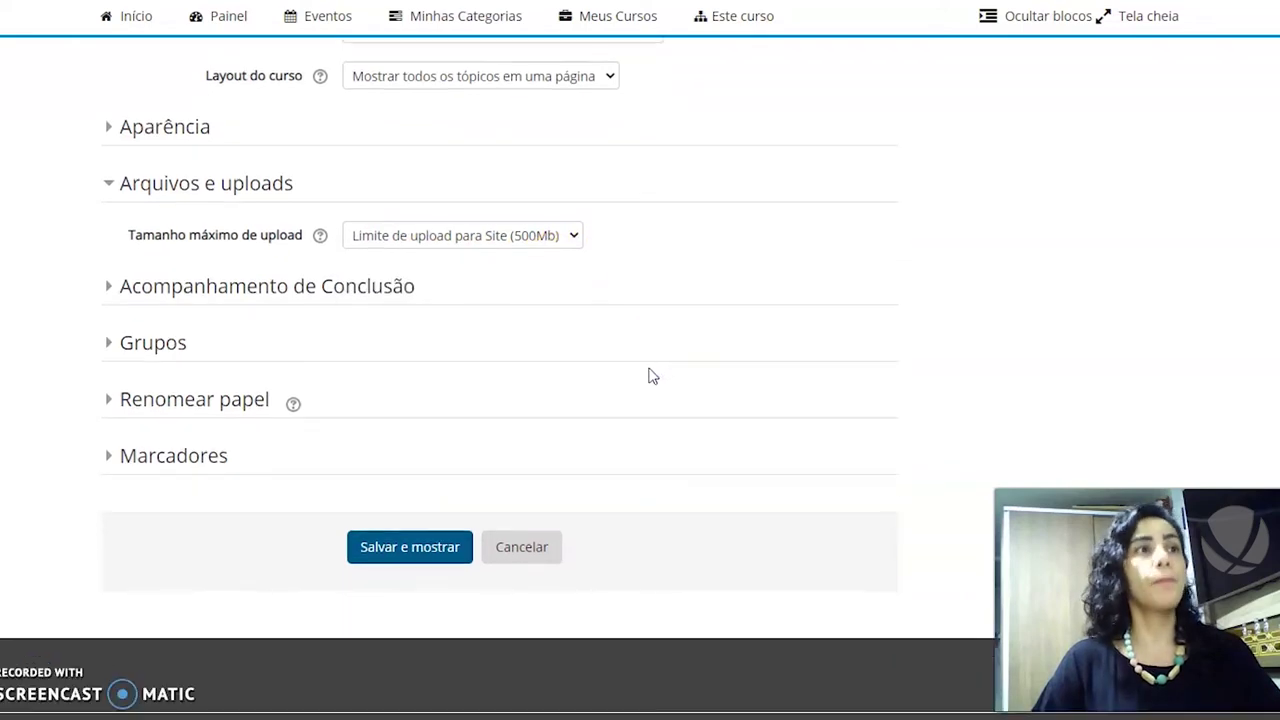
Look over the whole course settings form, then save it and display the course page
scroll(432, 477, "up", 13)
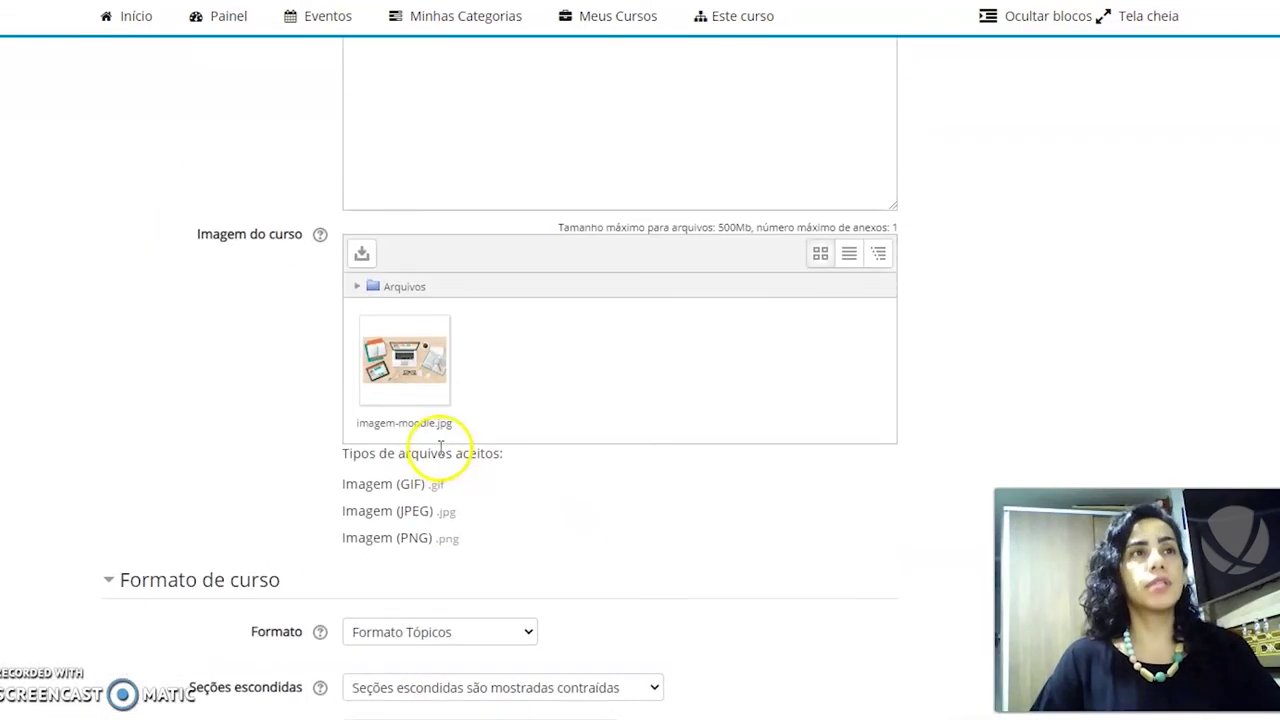
scroll(449, 443, "up", 2)
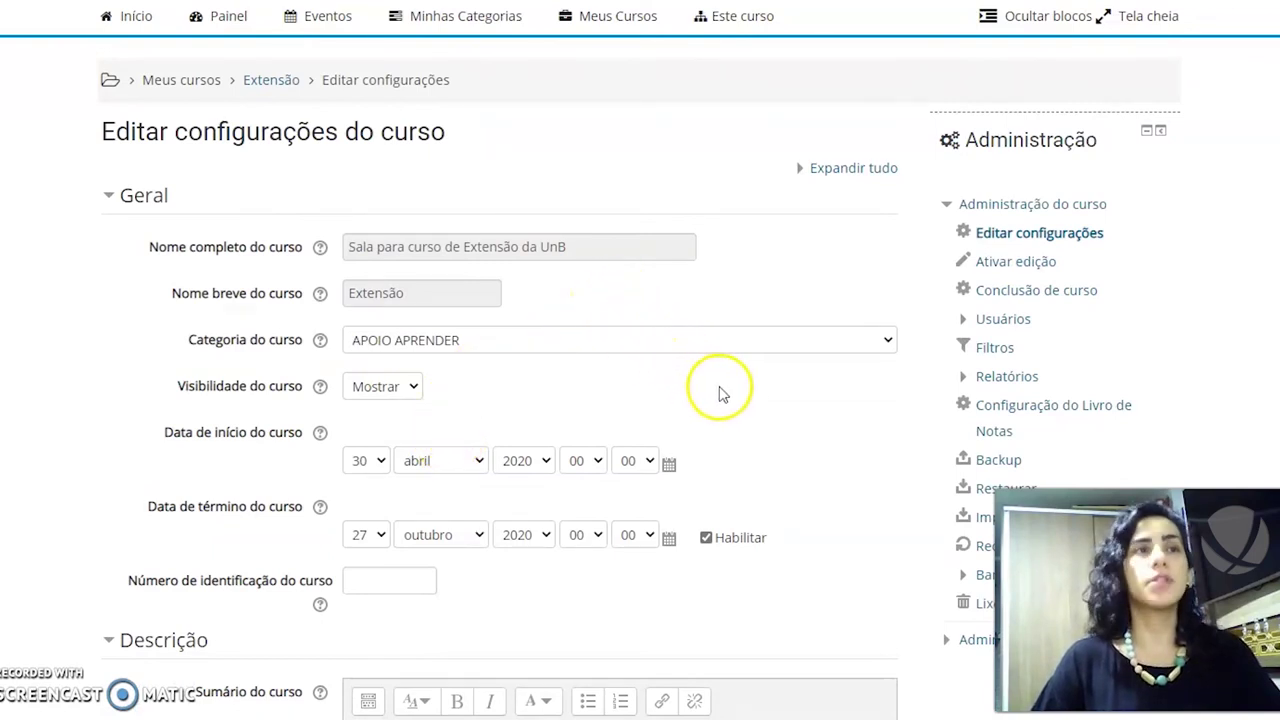
scroll(716, 392, "down", 3)
scroll(716, 392, "down", 5)
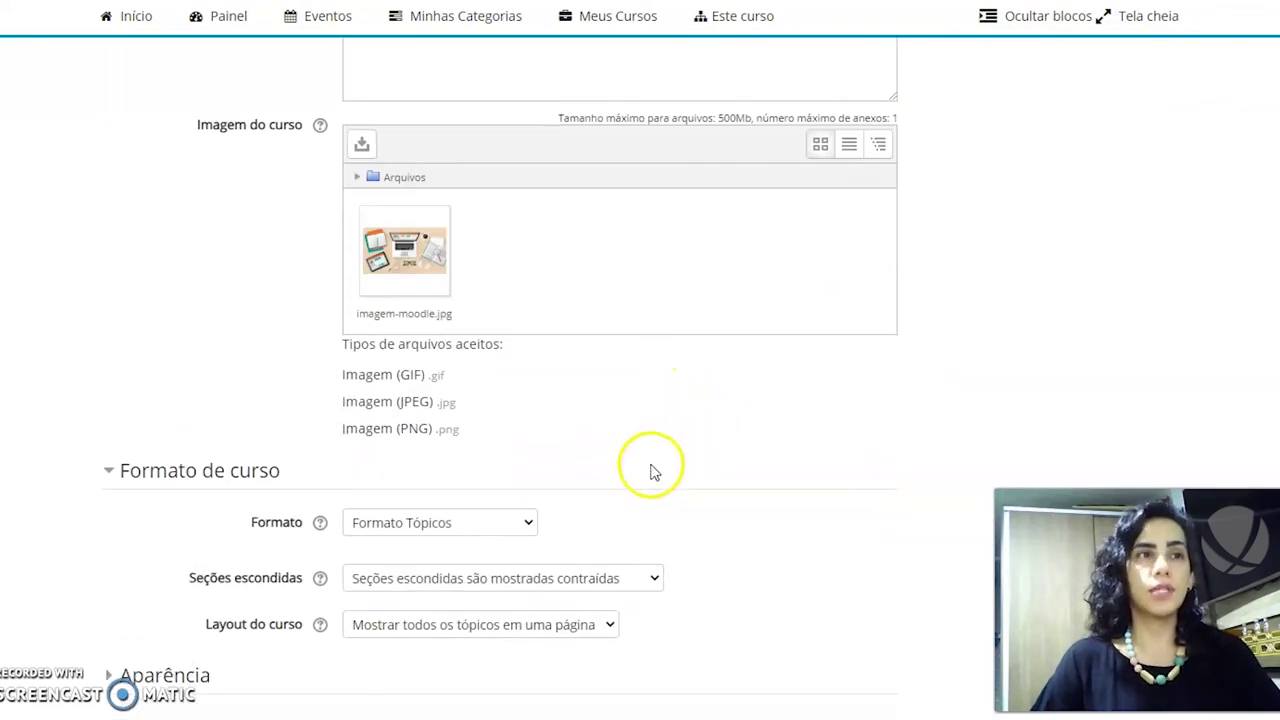
scroll(607, 511, "down", 2)
scroll(607, 511, "down", 4)
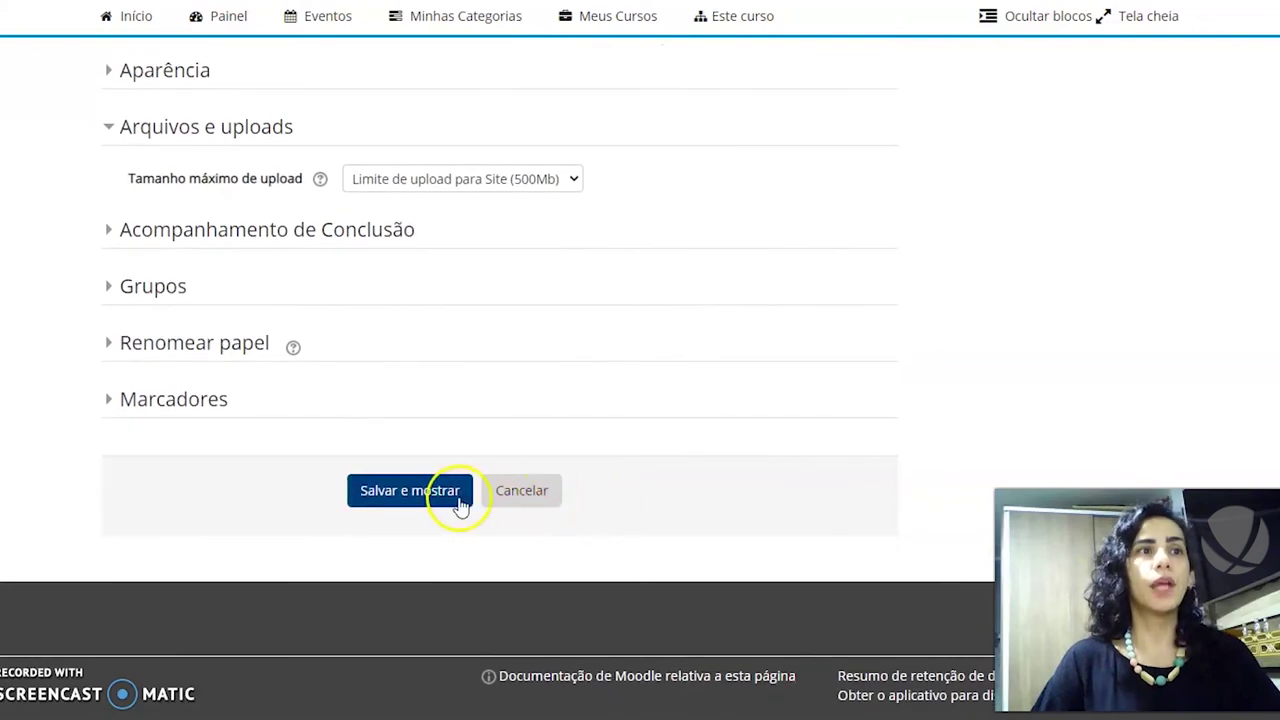
left_click(425, 495)
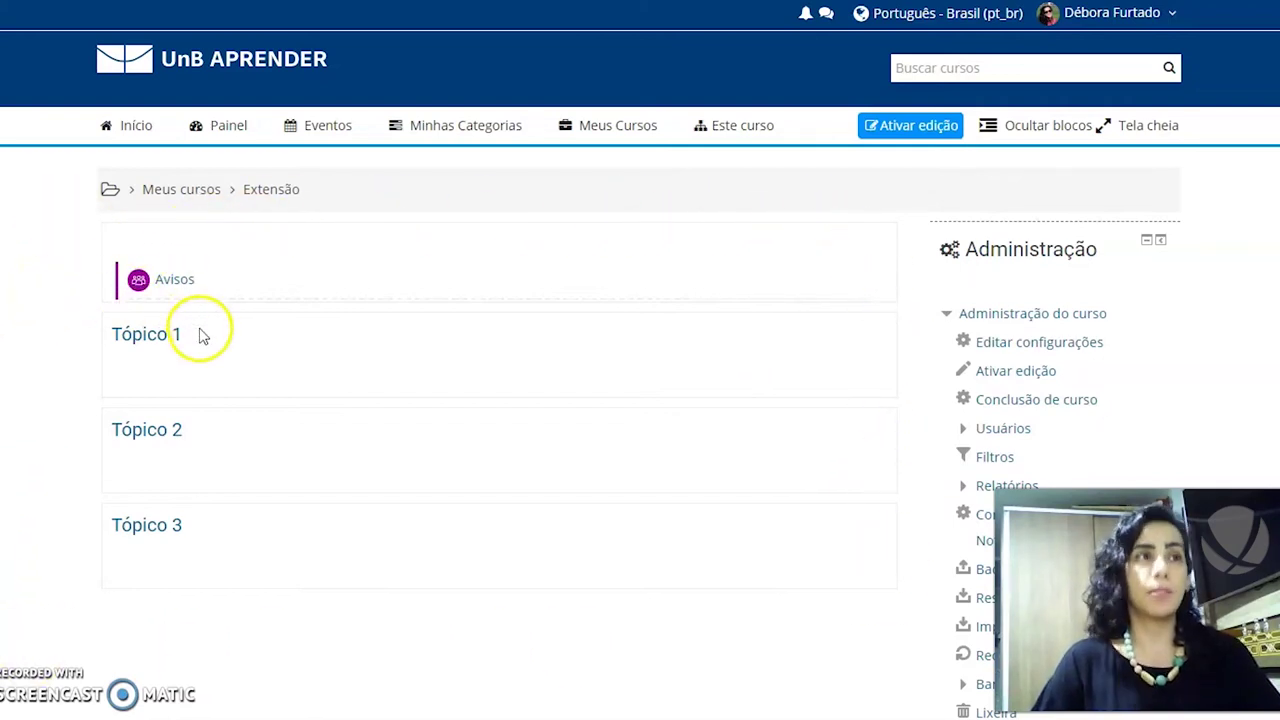
Turn on course editing and rename the first topic as "Tópico 1- Introdução"
left_click(918, 133)
left_click(918, 135)
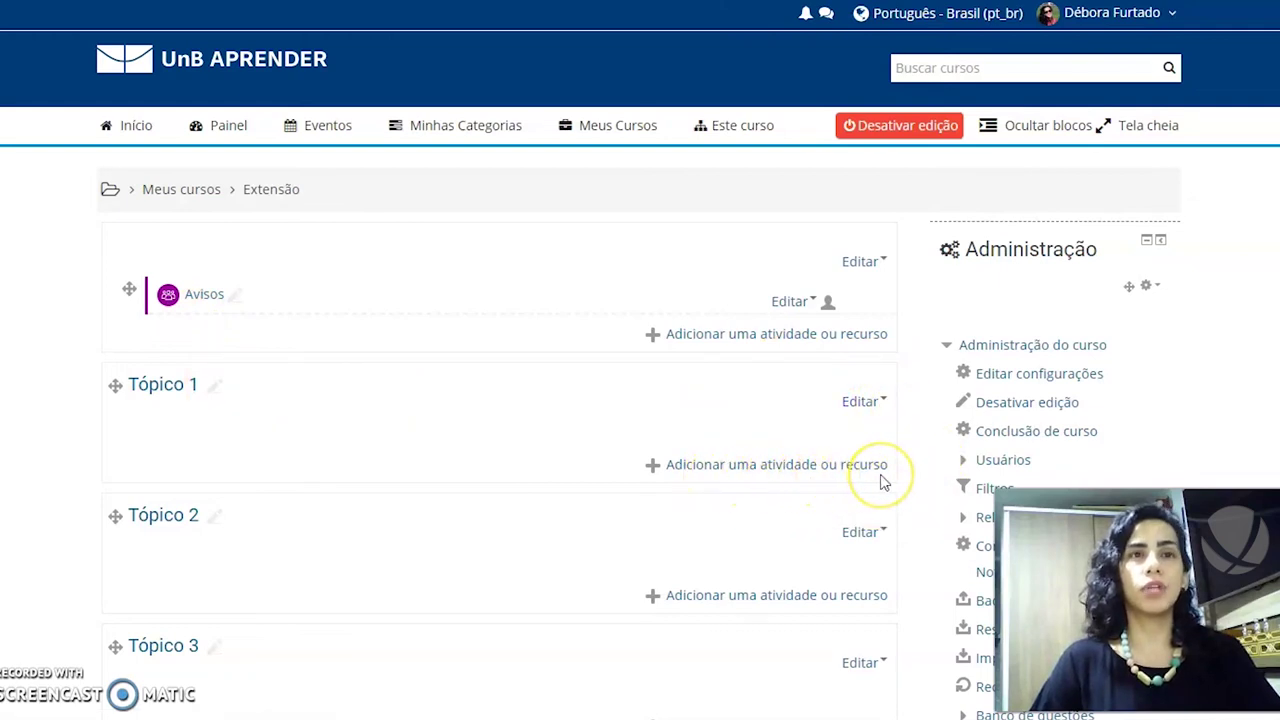
left_click(214, 388)
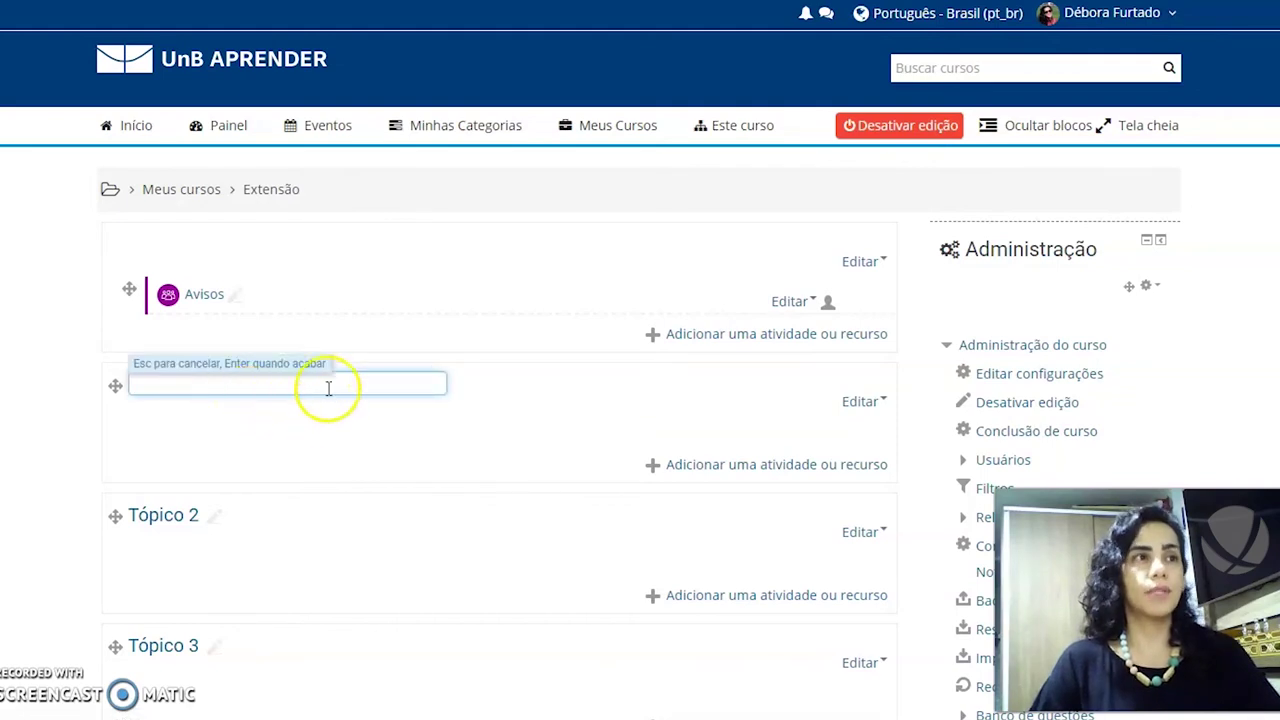
type("Tópico")
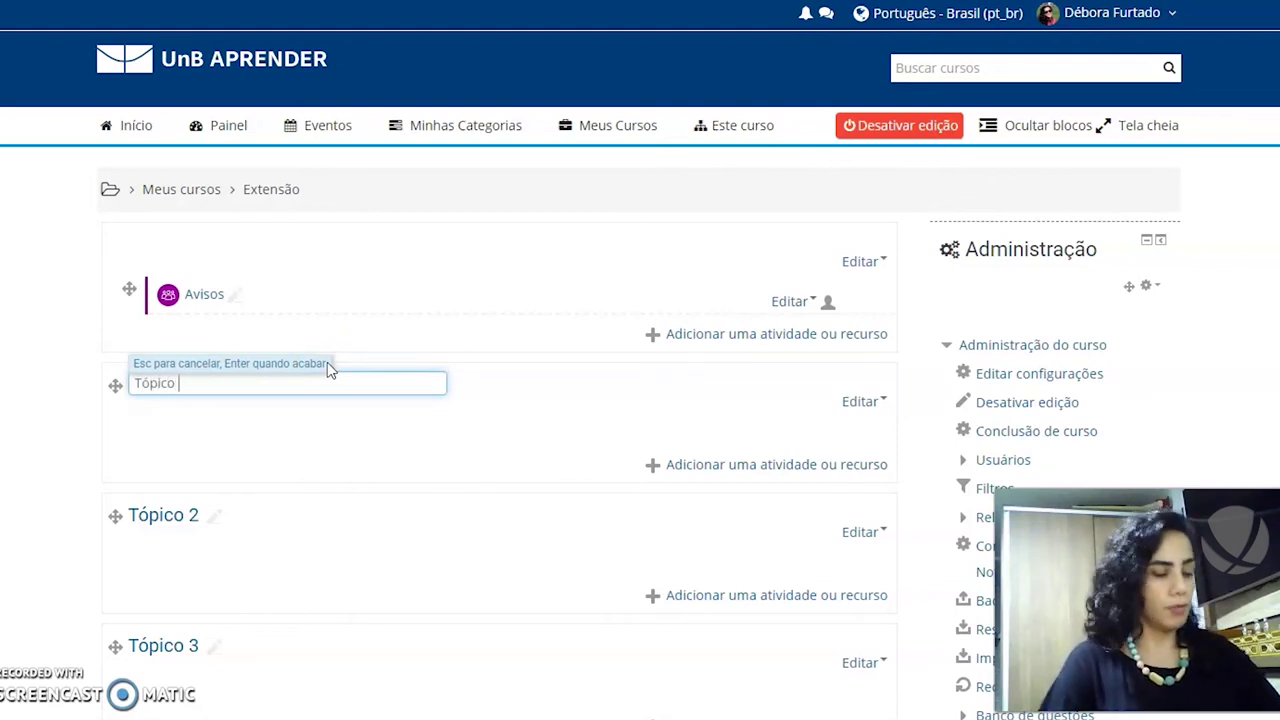
type(" 1- Introdução")
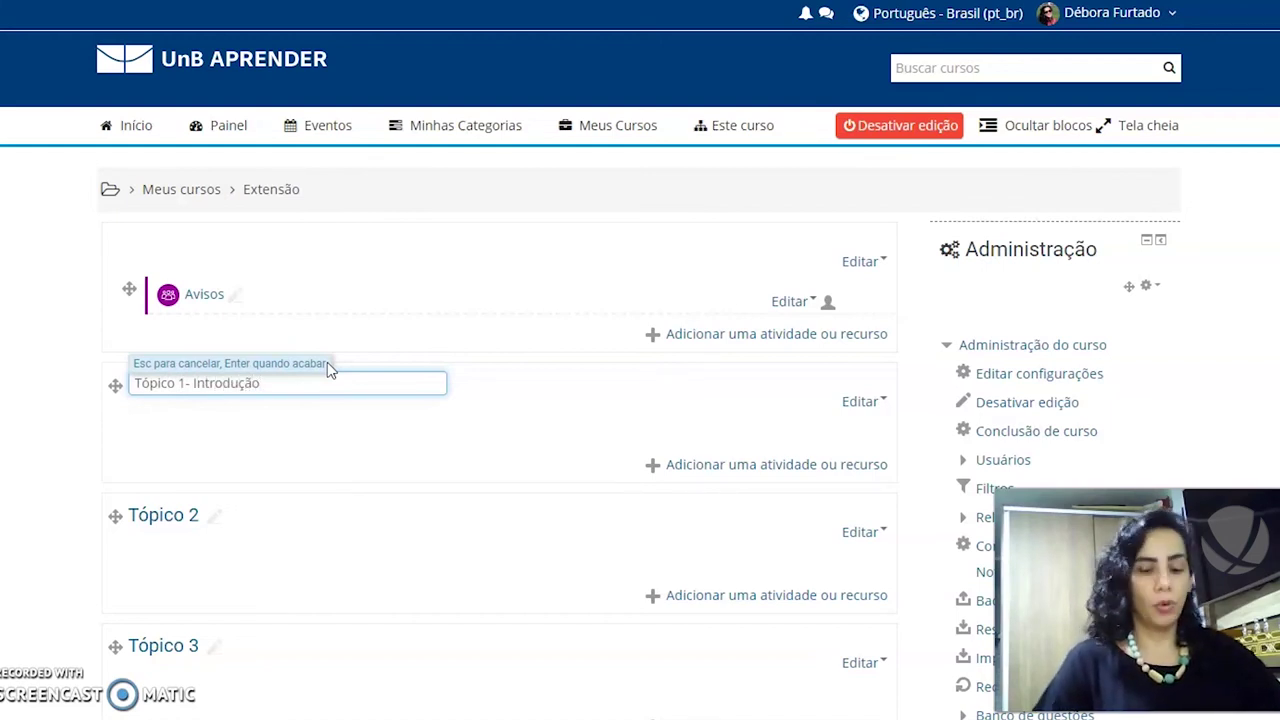
key("Return")
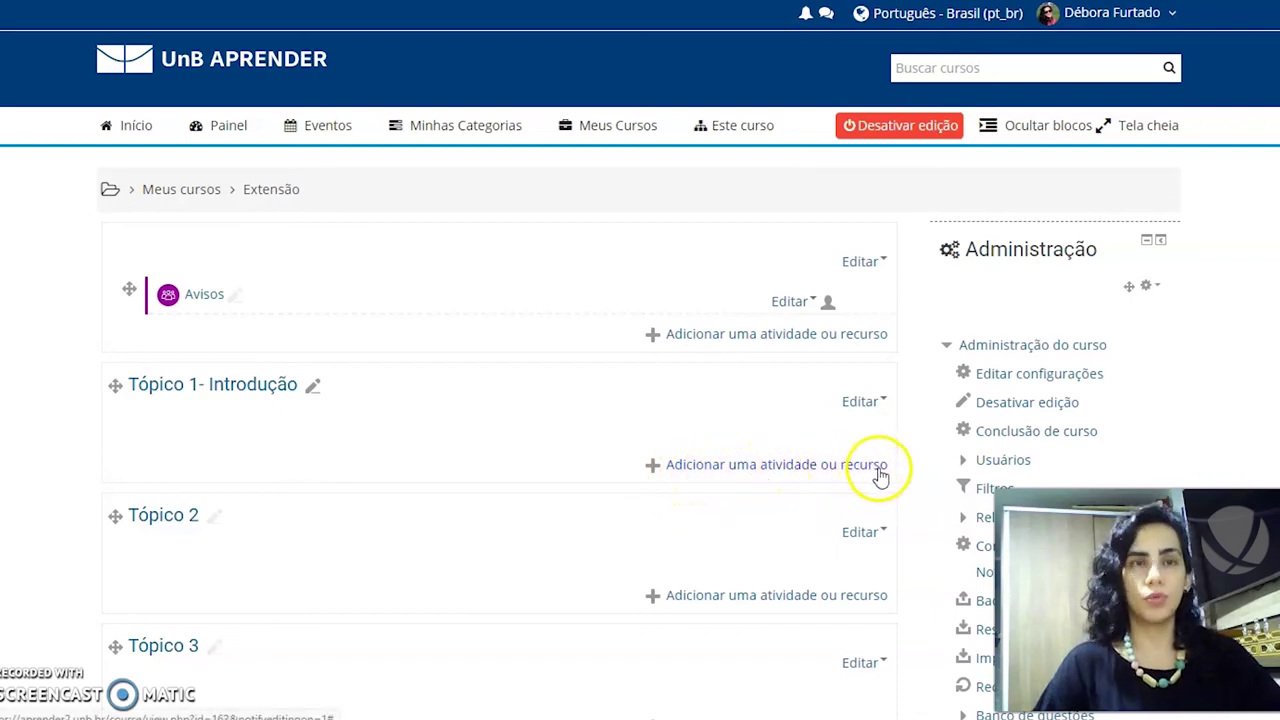
Open the edit page of the topic "Tópico 1- Introdução" and keep its custom section name enabled
left_click(873, 414)
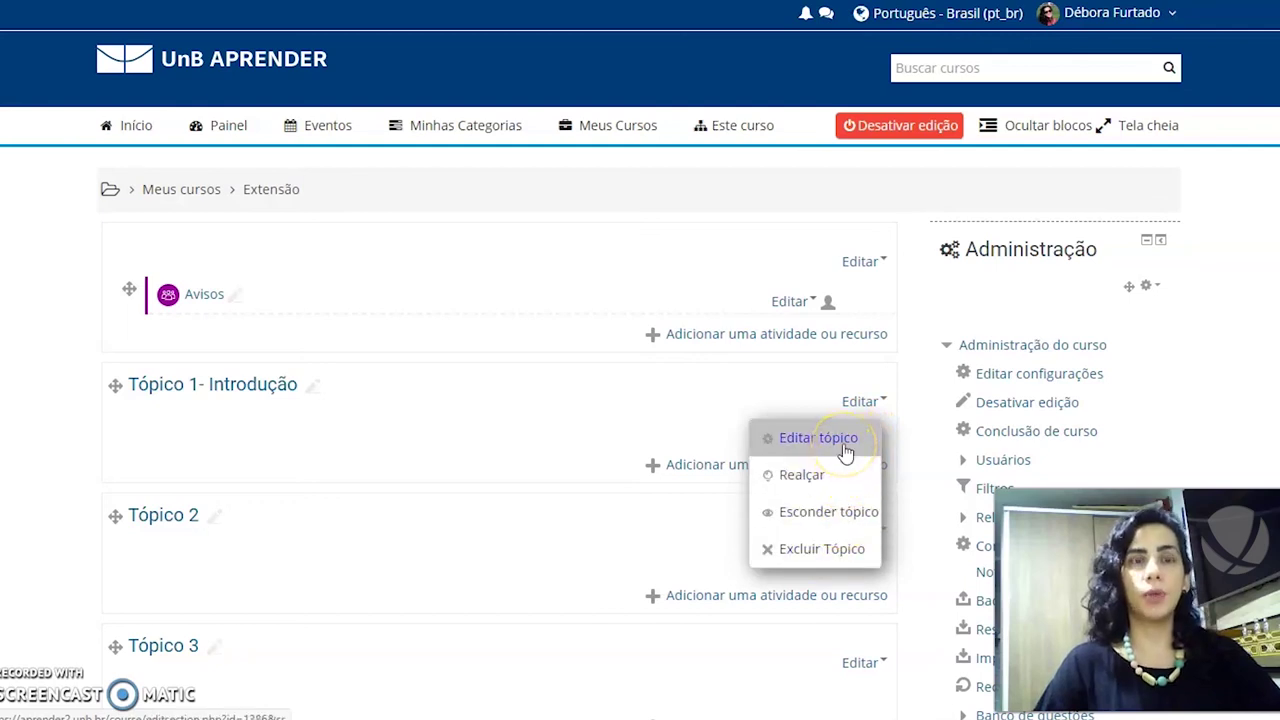
left_click(826, 479)
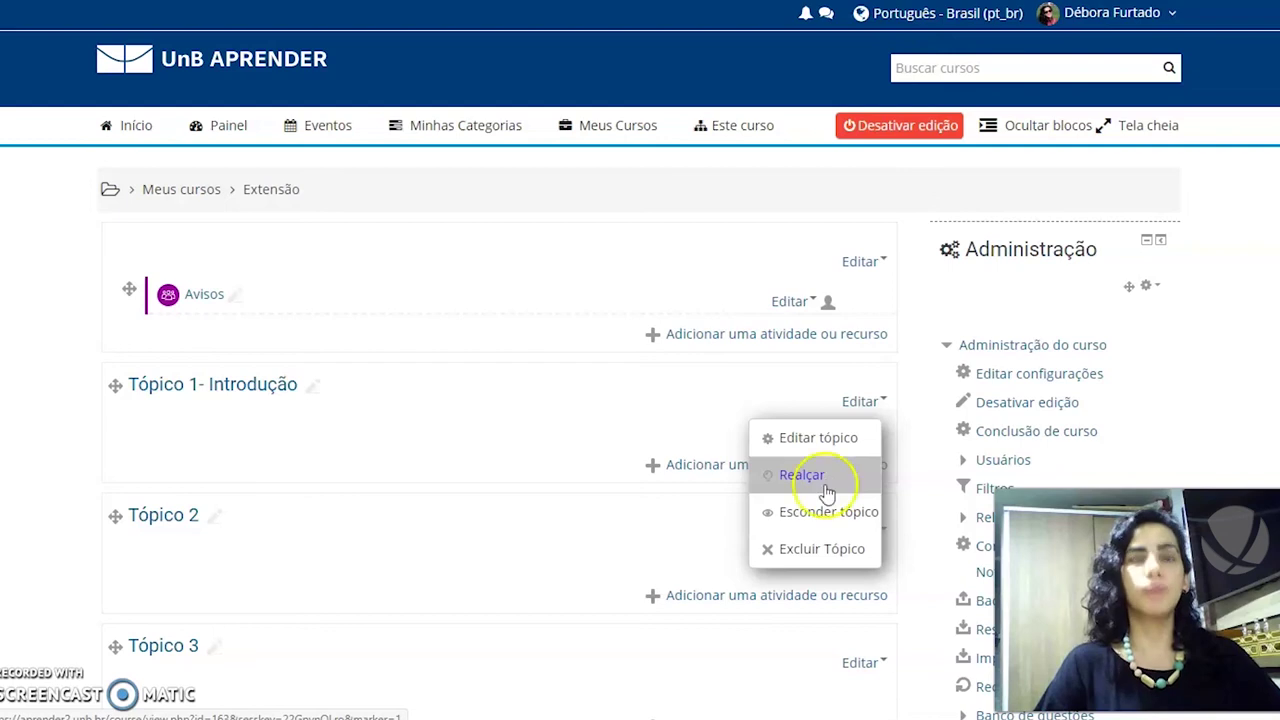
left_click(822, 513)
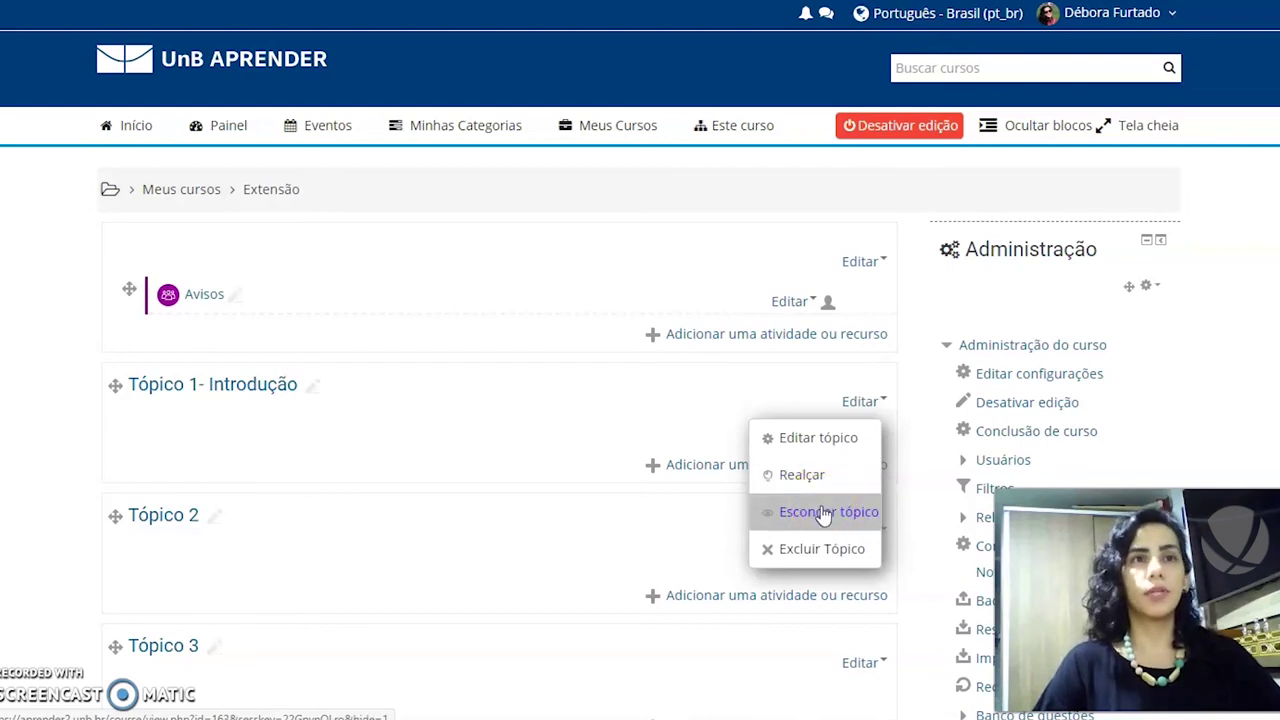
left_click(817, 557)
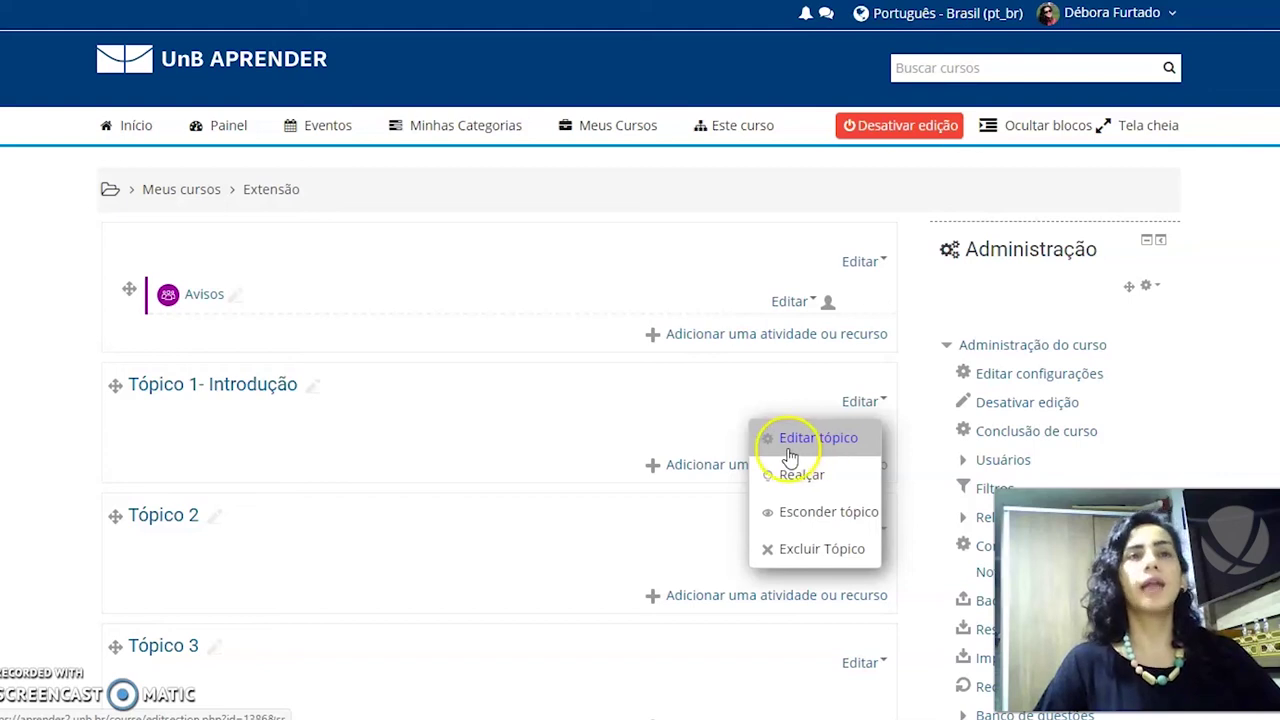
left_click(818, 446)
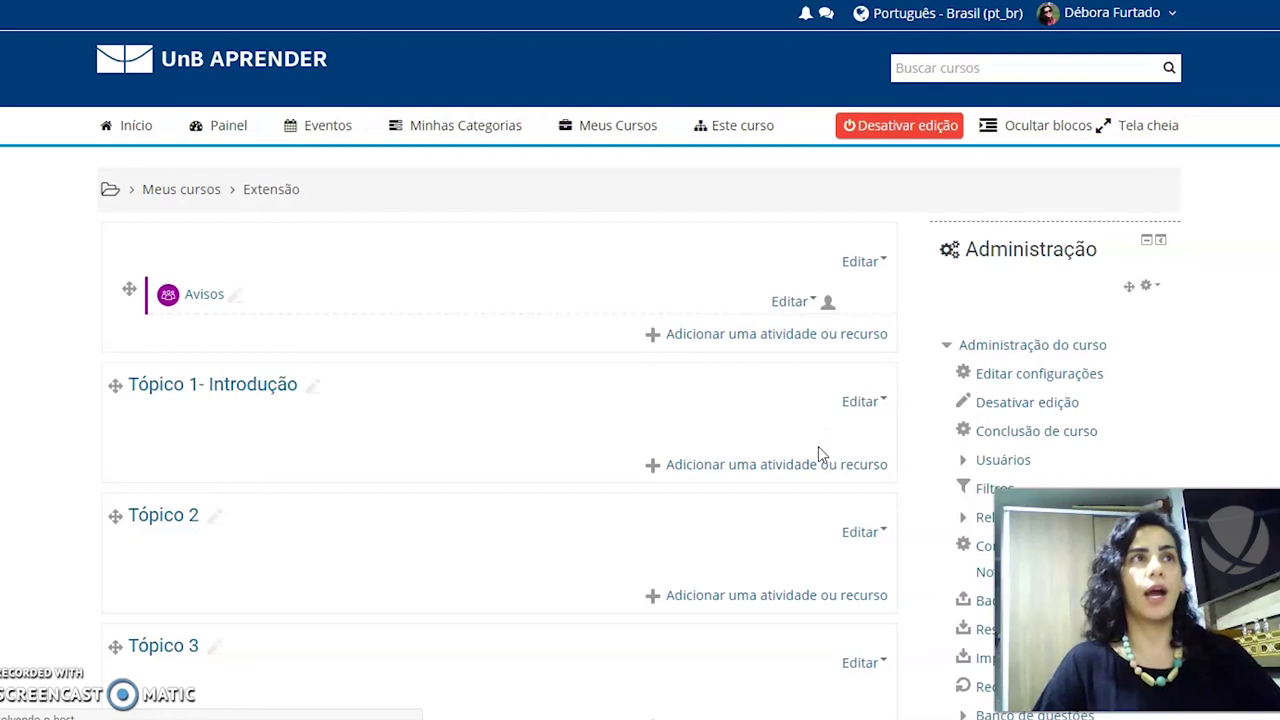
left_click(758, 450)
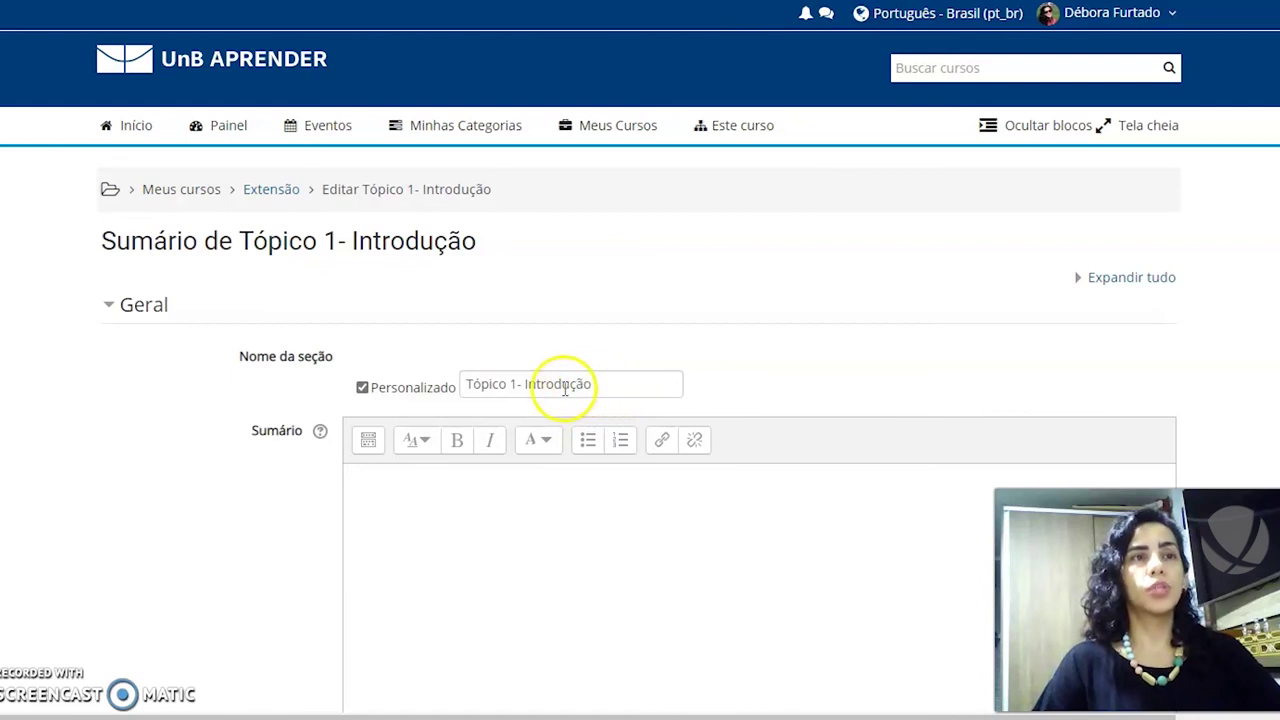
left_click(363, 392)
left_click(363, 392)
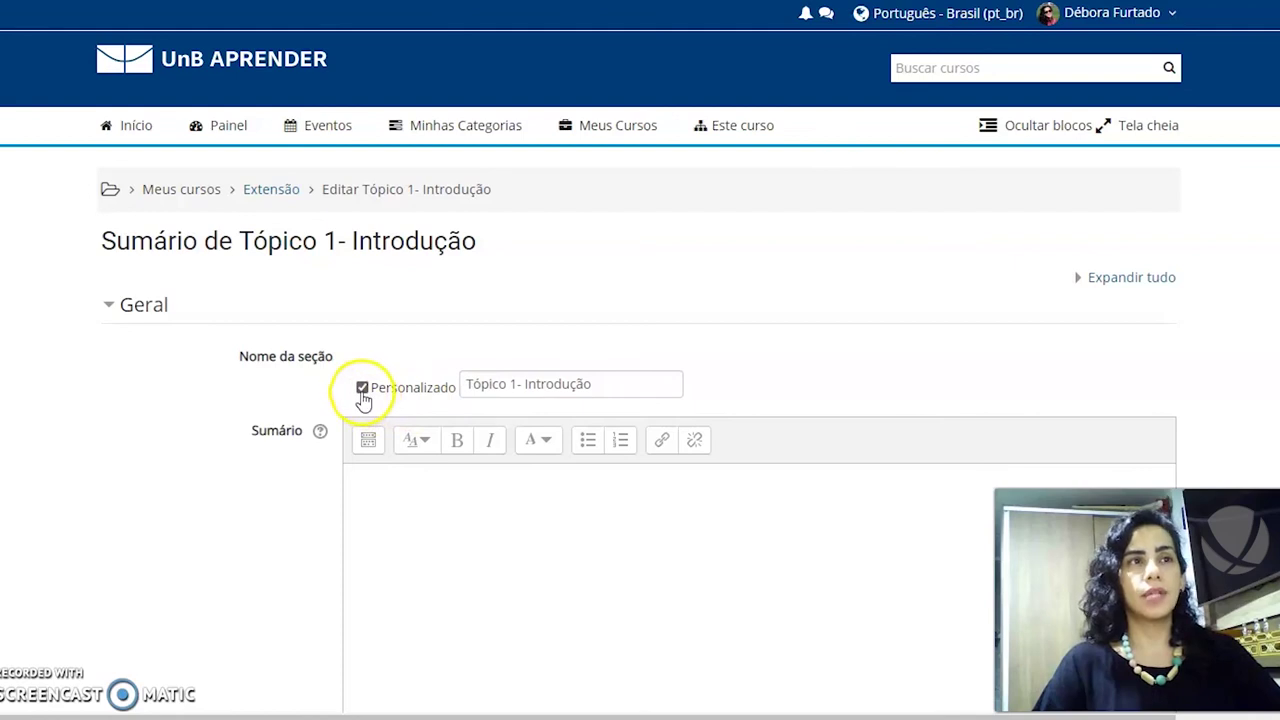
Re-enter the word "Introdução" in the custom section name so that it reads "Tópico 1- Introdução"
left_click_drag(600, 386, 524, 388)
key("BackSpace")
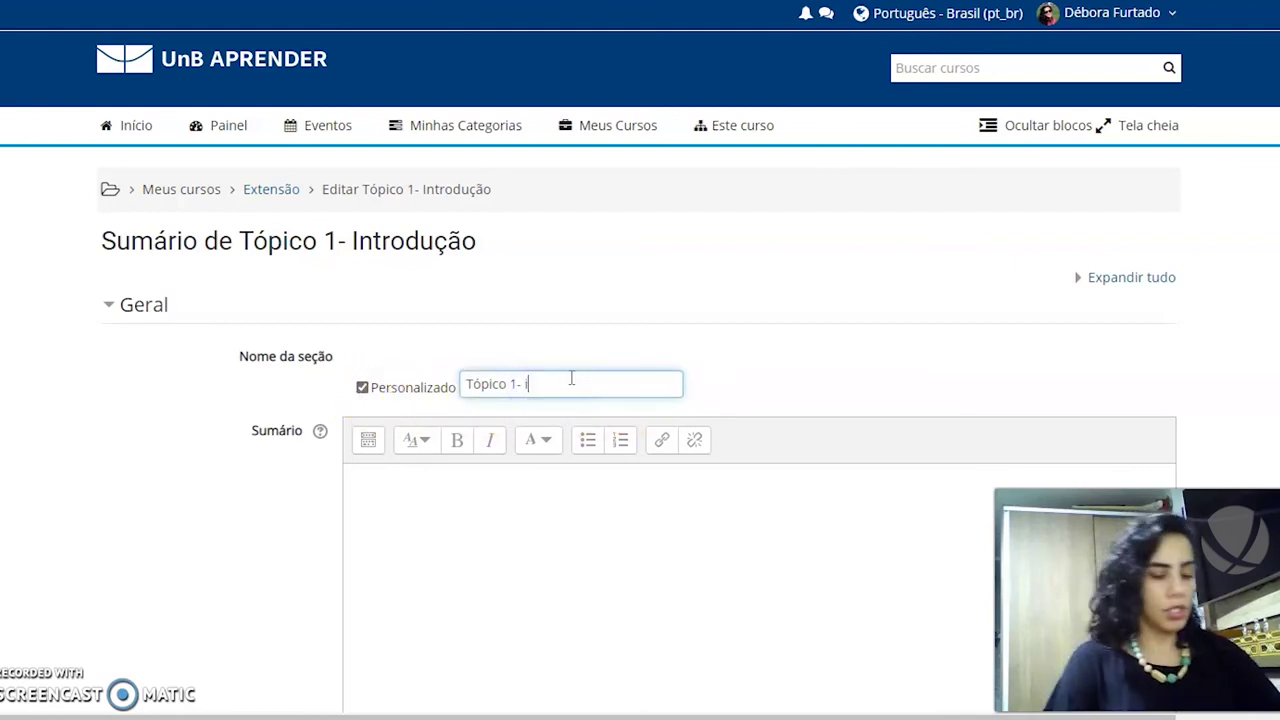
type("I")
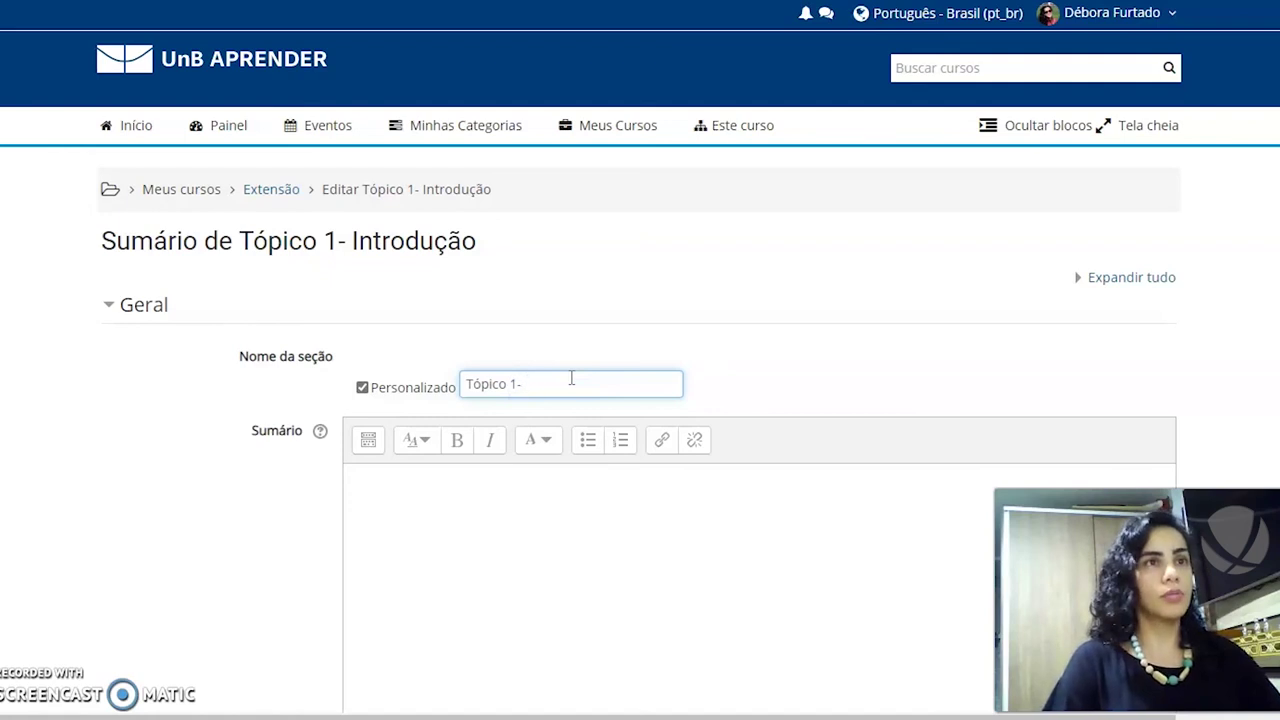
type("ntrodução")
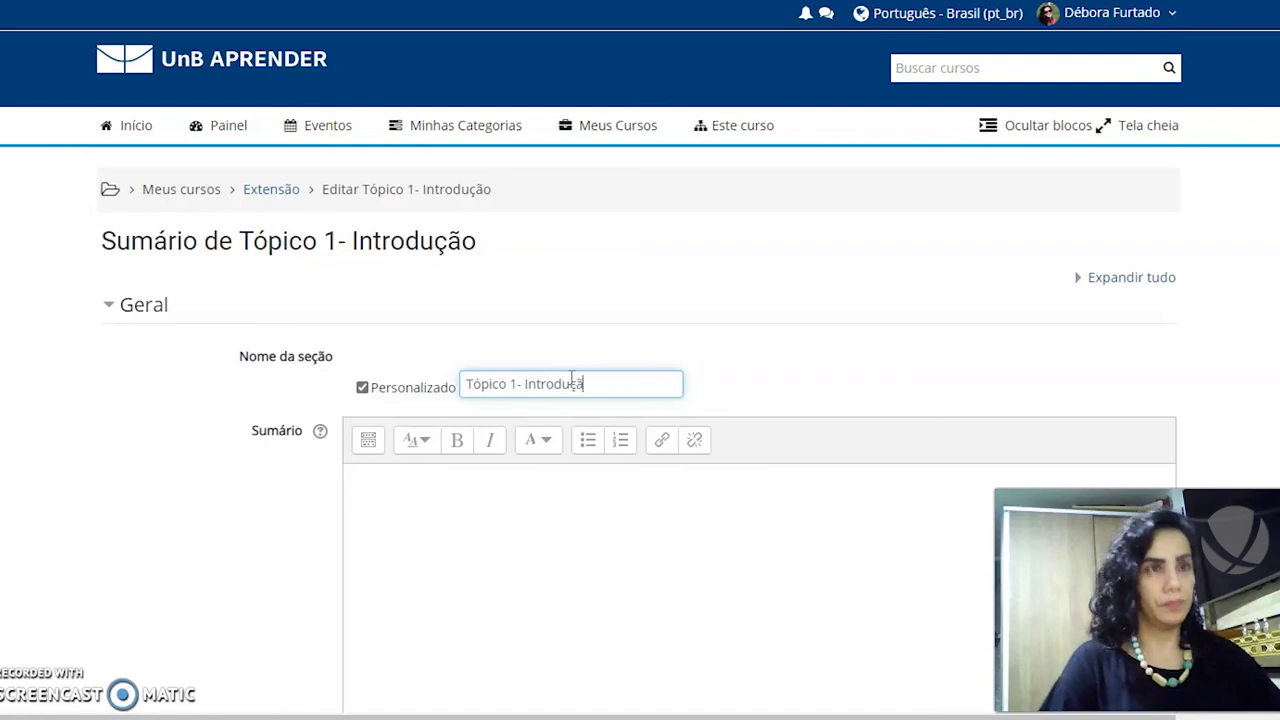
Write the topic summary "realização de leituras iniciais"
left_click(424, 507)
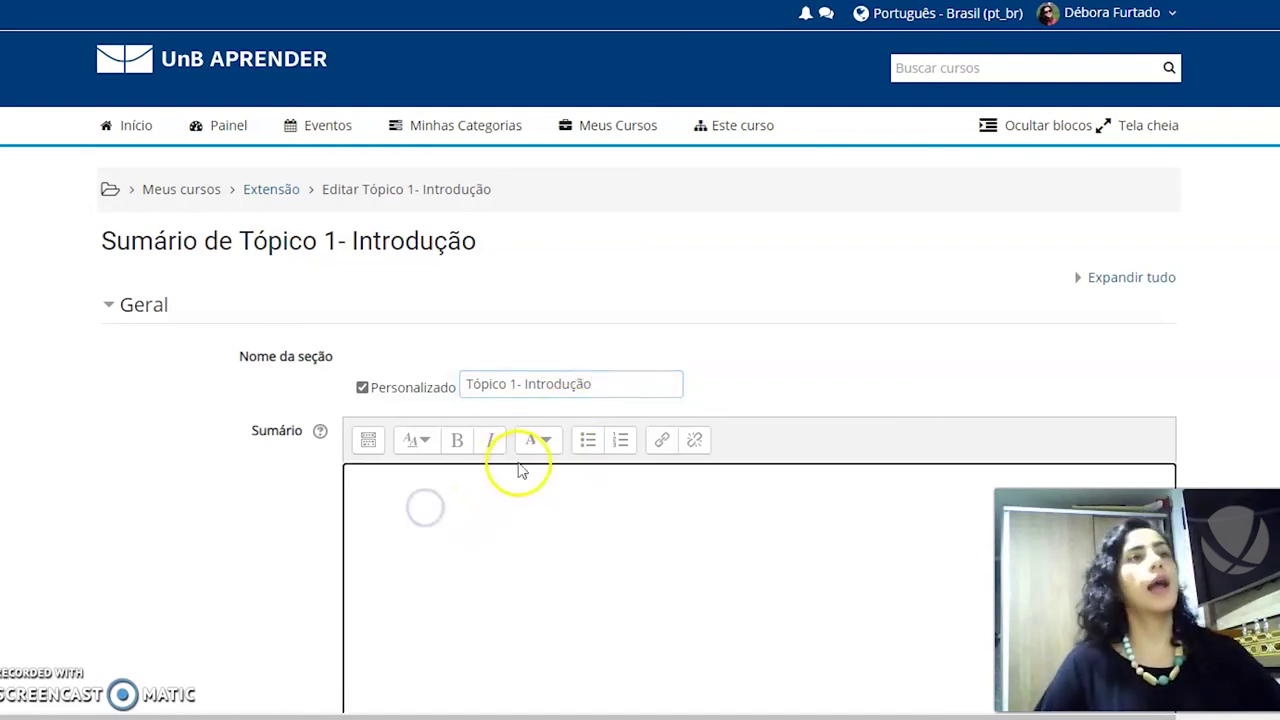
scroll(514, 466, "down", 1)
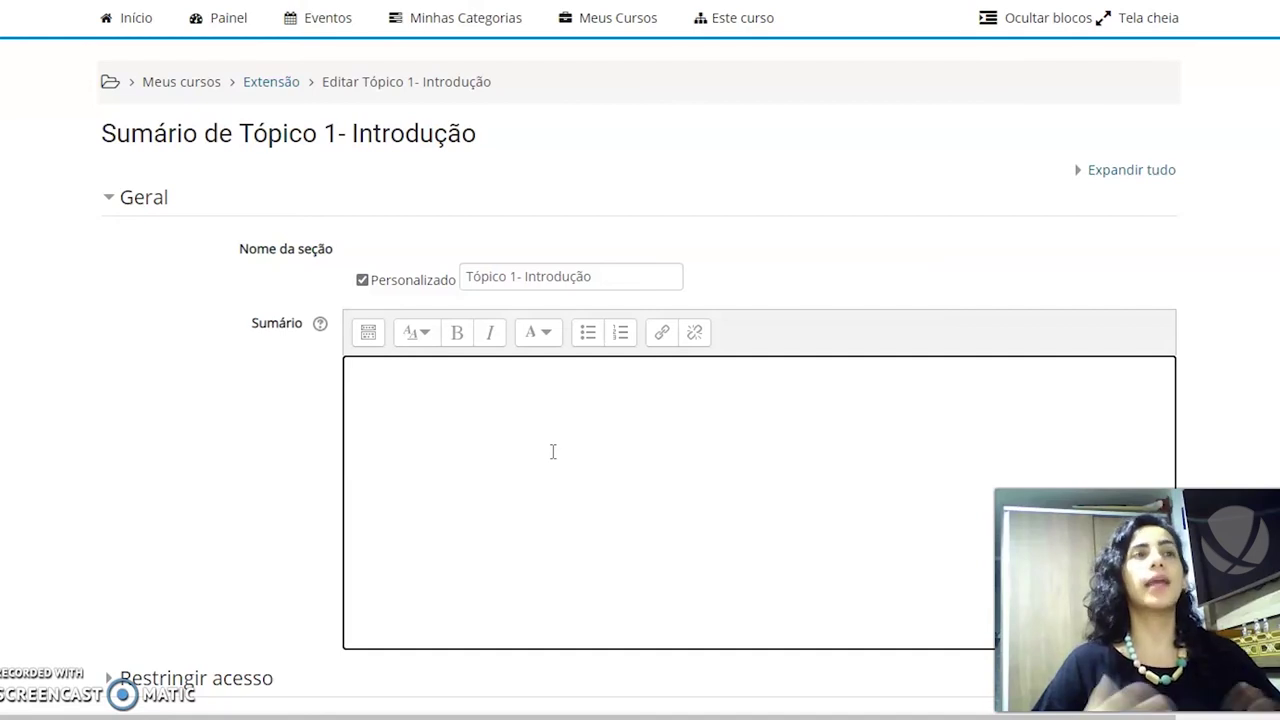
type("realizaç")
key("BackSpace")
type("ão de l")
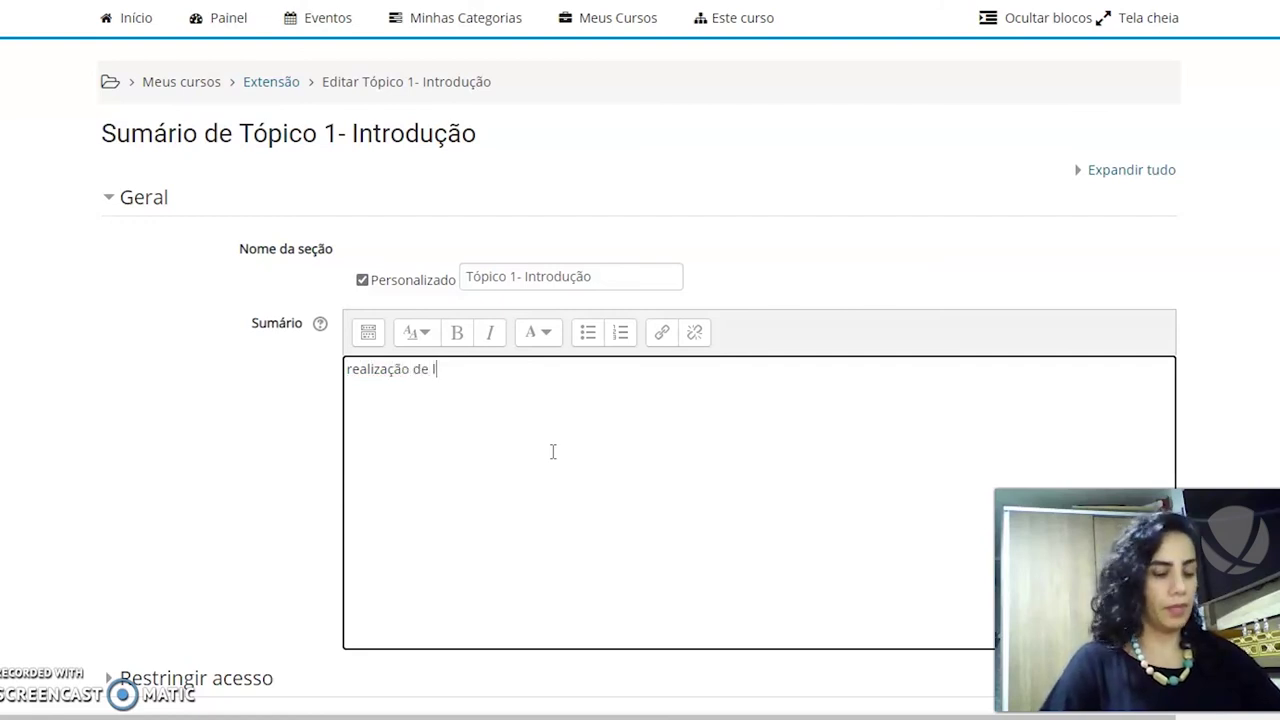
type("eitu")
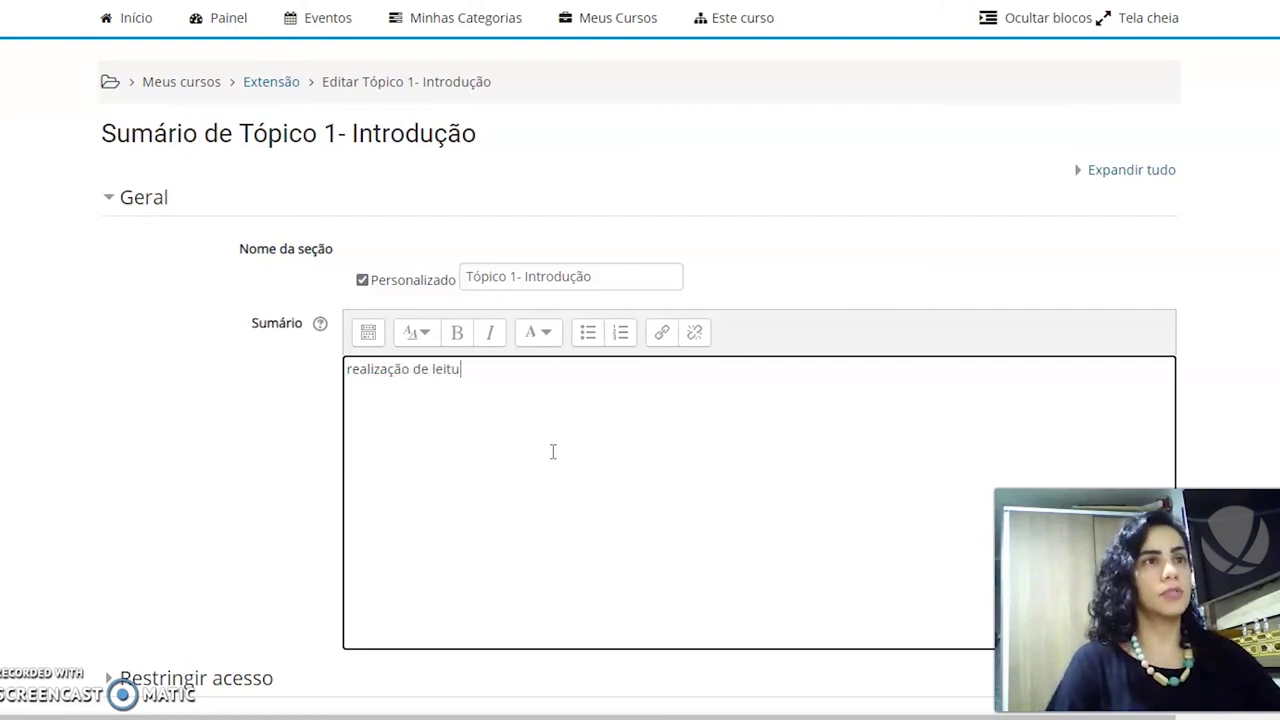
type("ras iniciais")
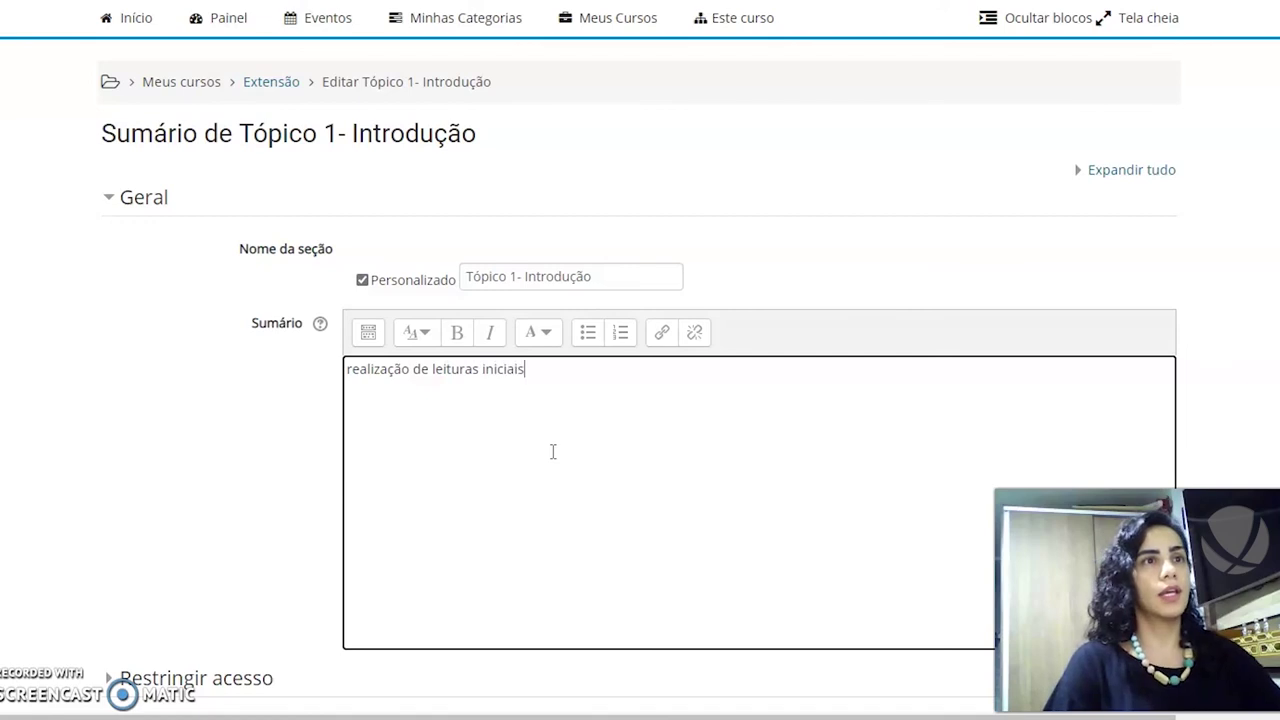
Look over the edit form of "Tópico 1- Introdução", then save its changes and check the topic on the course page
scroll(553, 452, "down", 2)
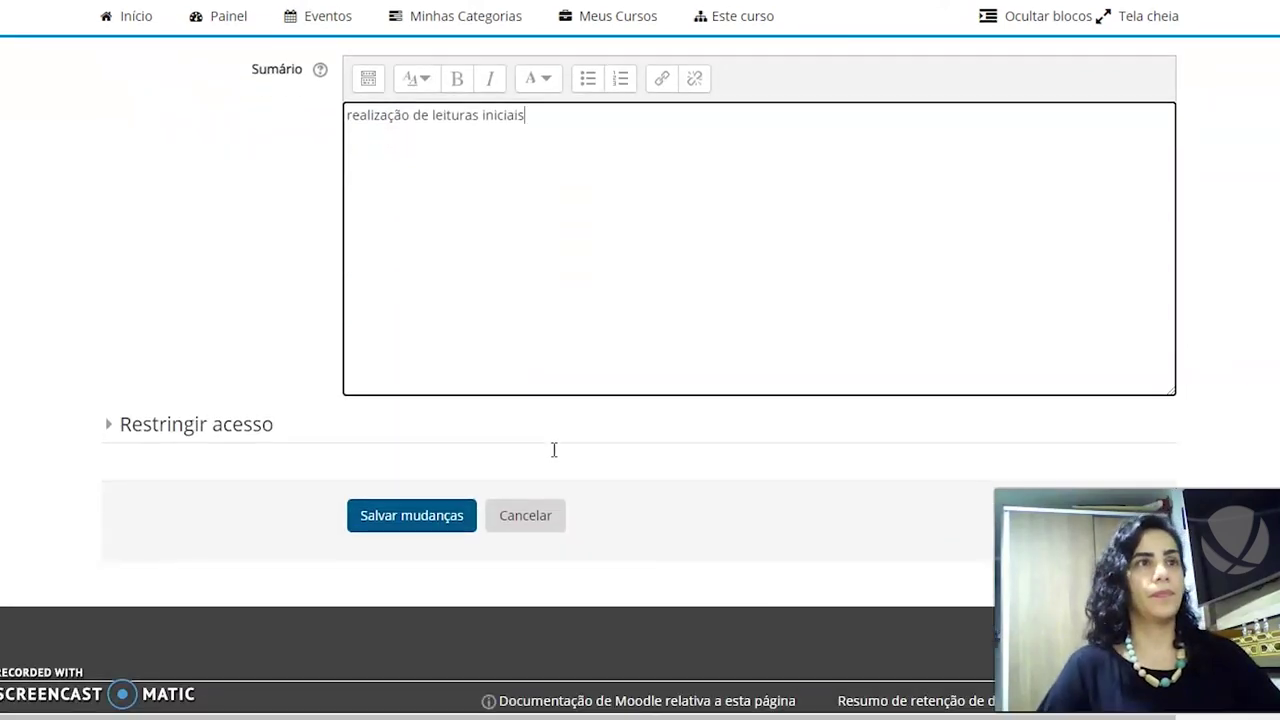
scroll(446, 314, "up", 2)
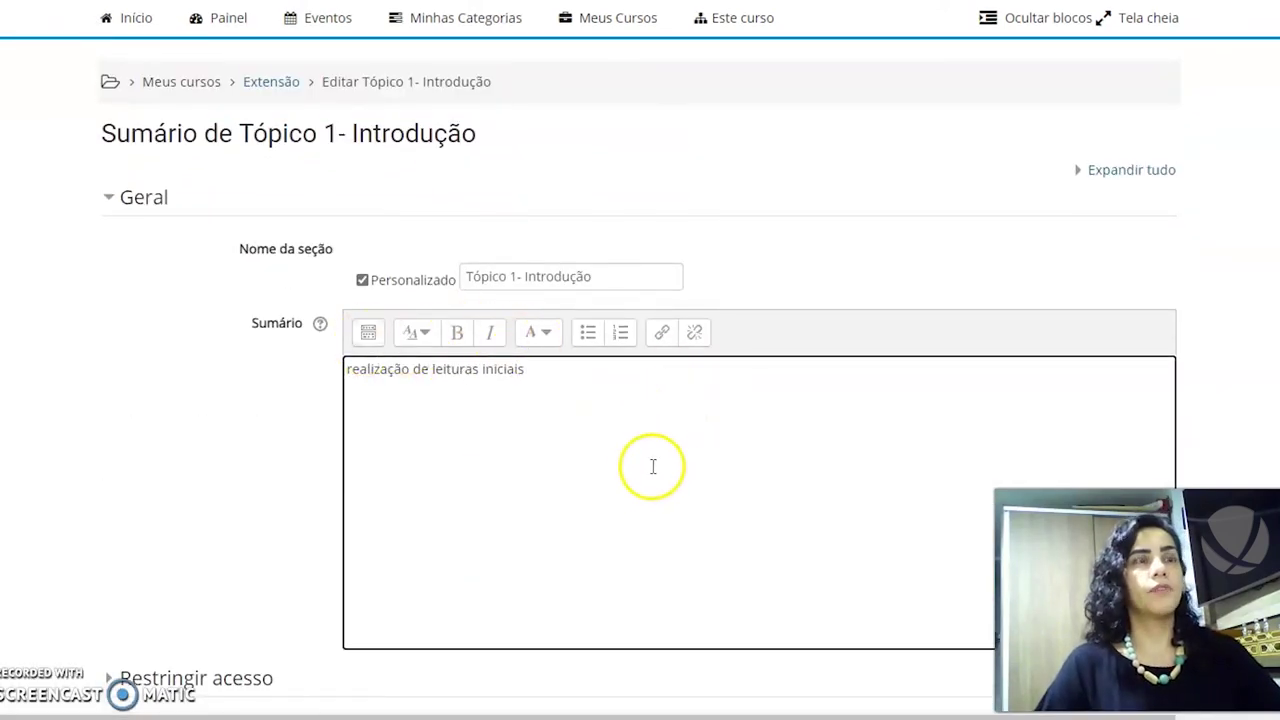
scroll(651, 463, "down", 2)
scroll(1170, 215, "down", 1)
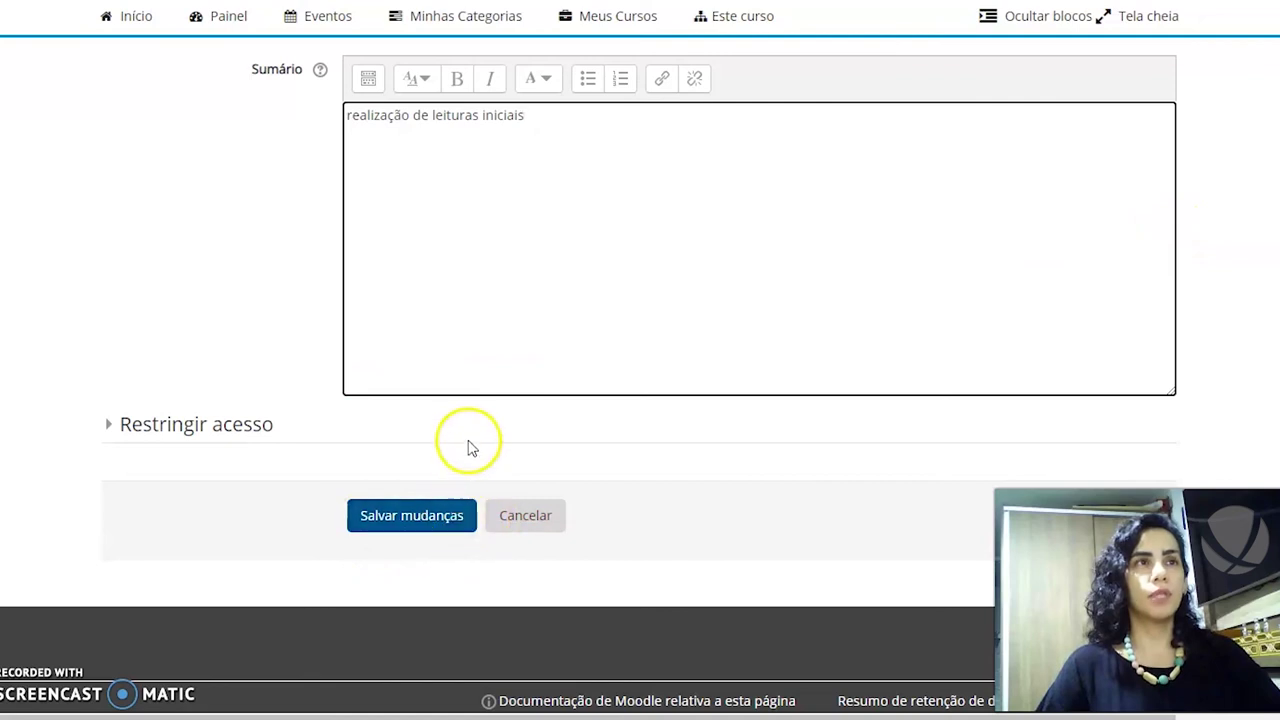
scroll(466, 436, "up", 2)
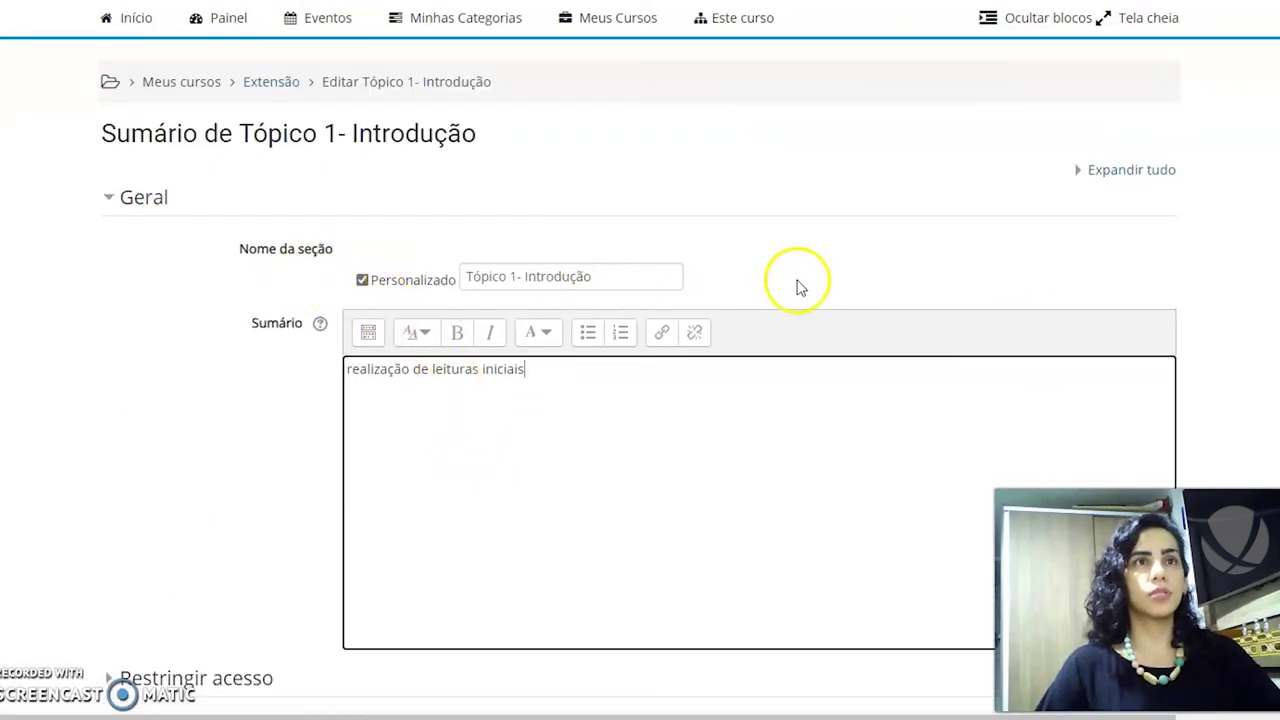
scroll(784, 427, "down", 1)
scroll(784, 427, "down", 1)
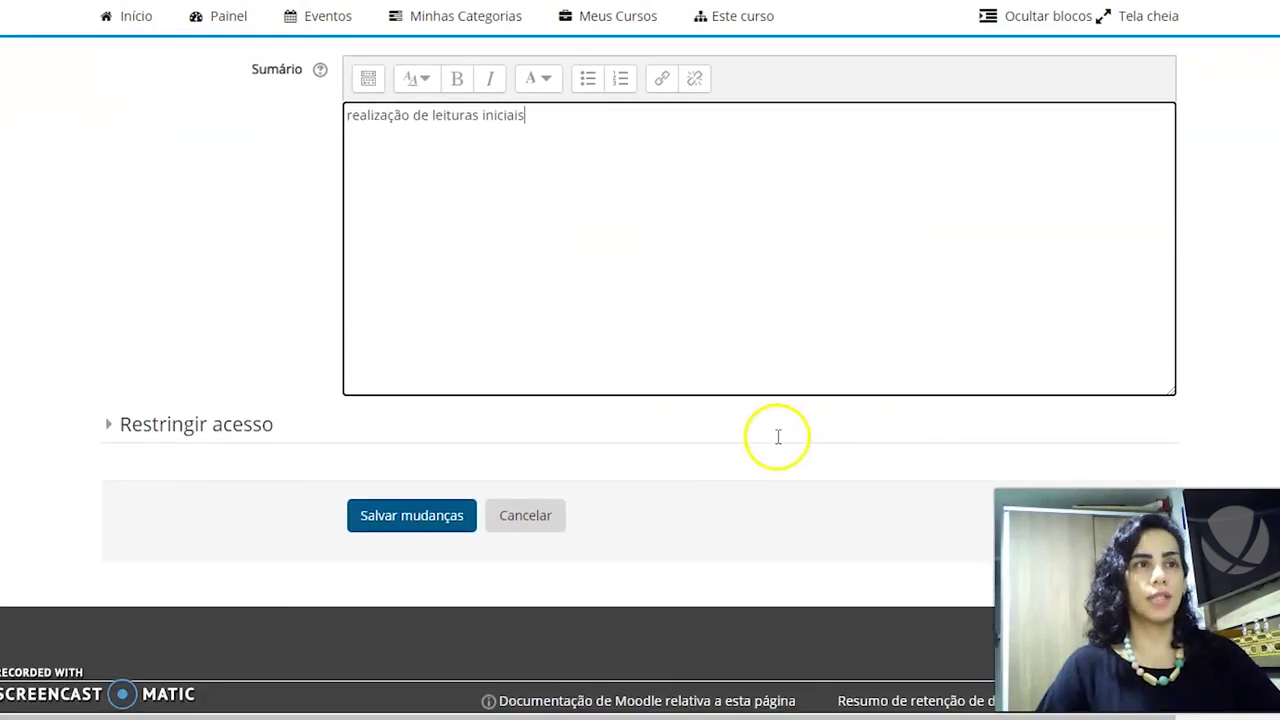
left_click(420, 523)
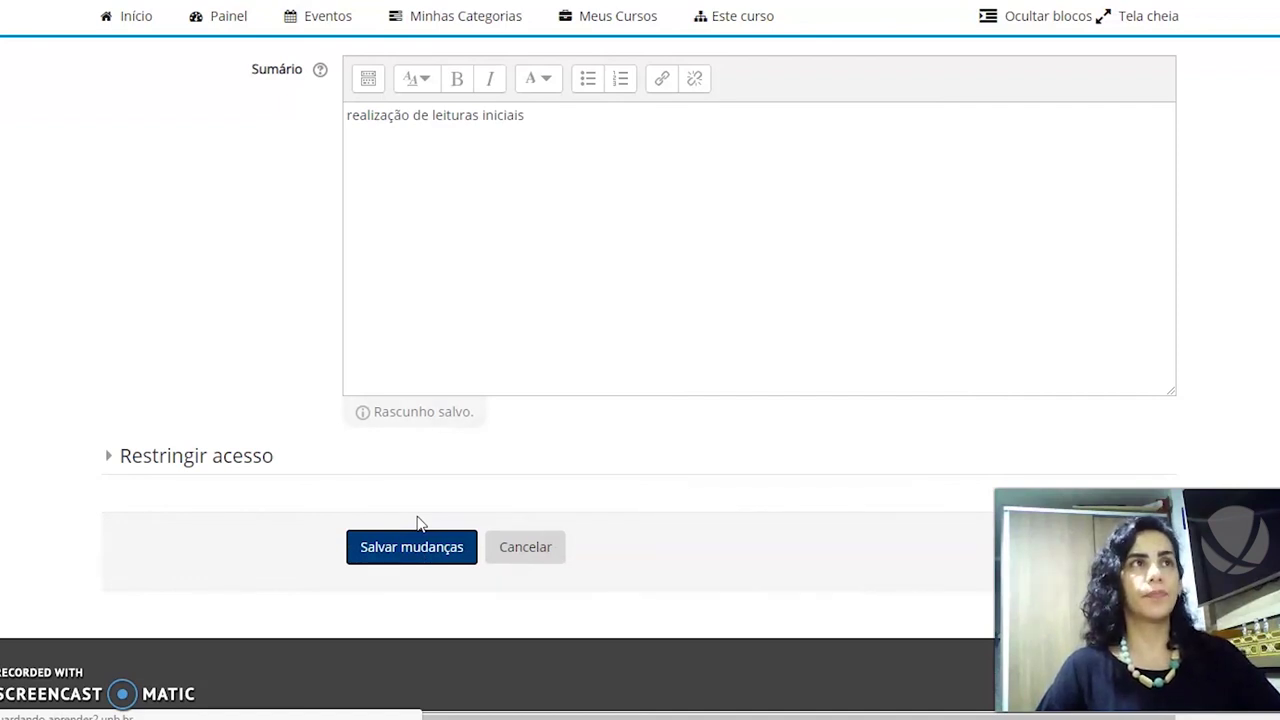
left_click(417, 520)
scroll(420, 500, "up", 4)
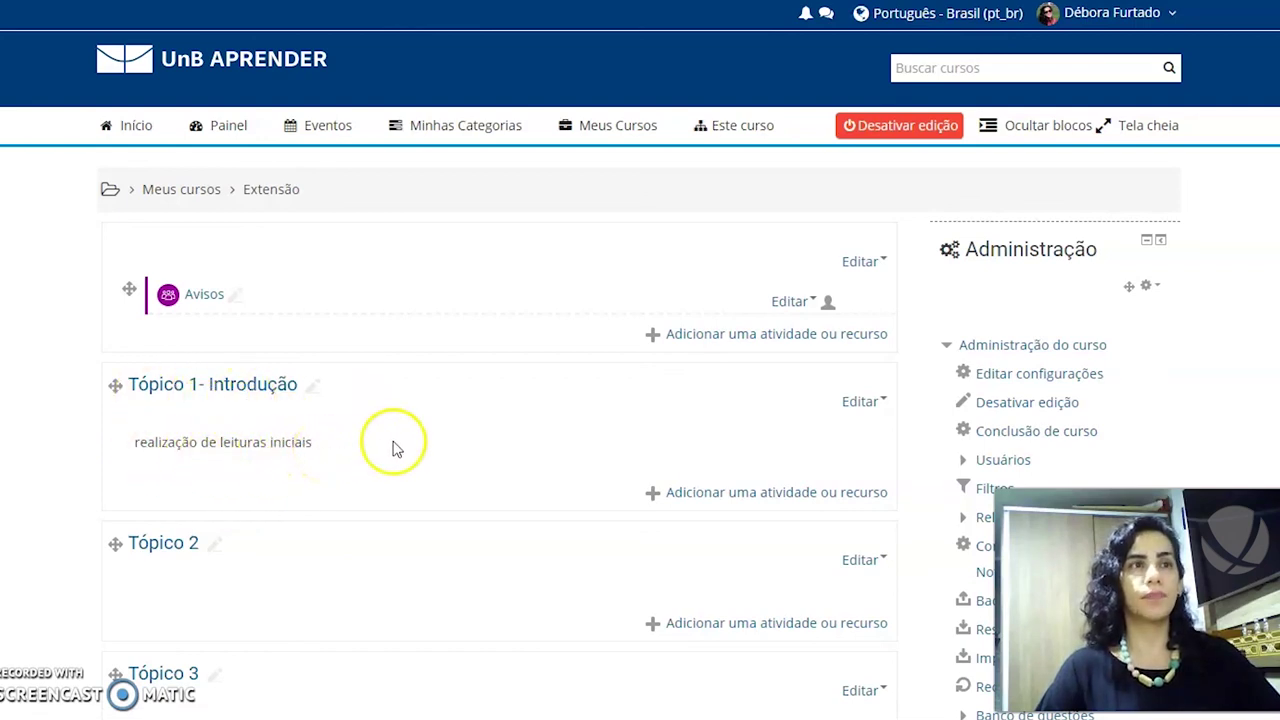
scroll(514, 414, "down", 1)
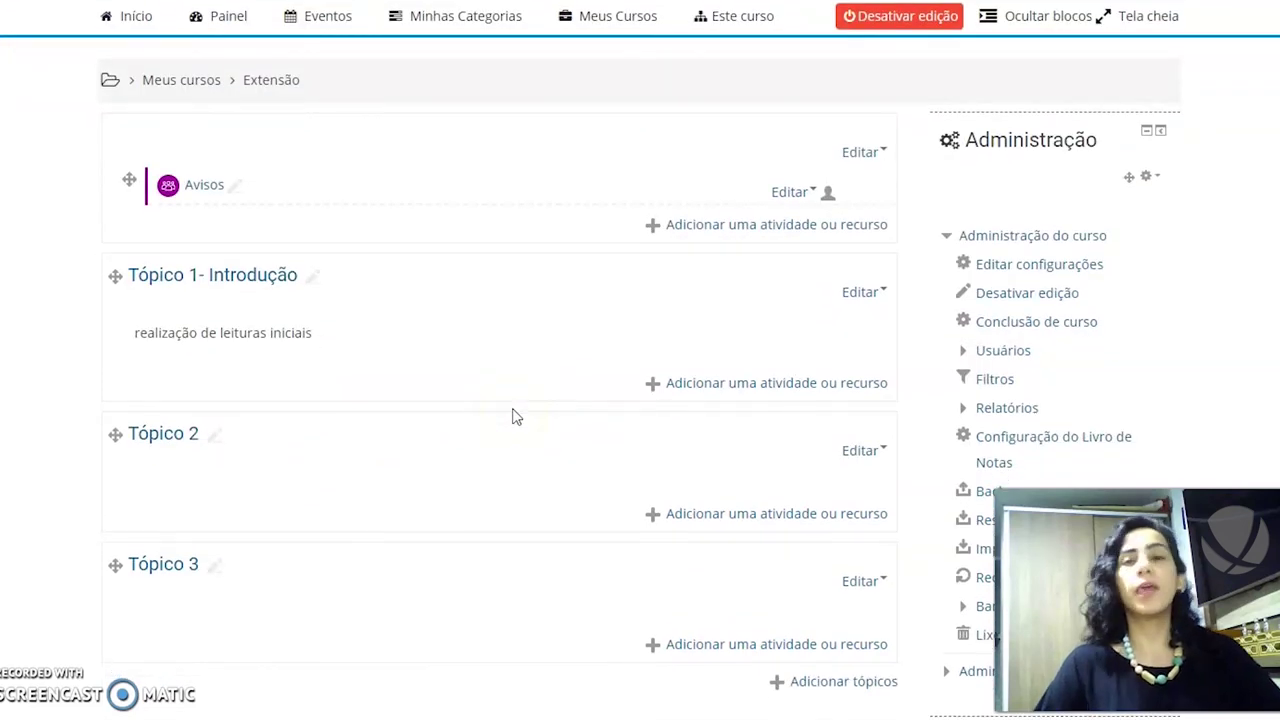